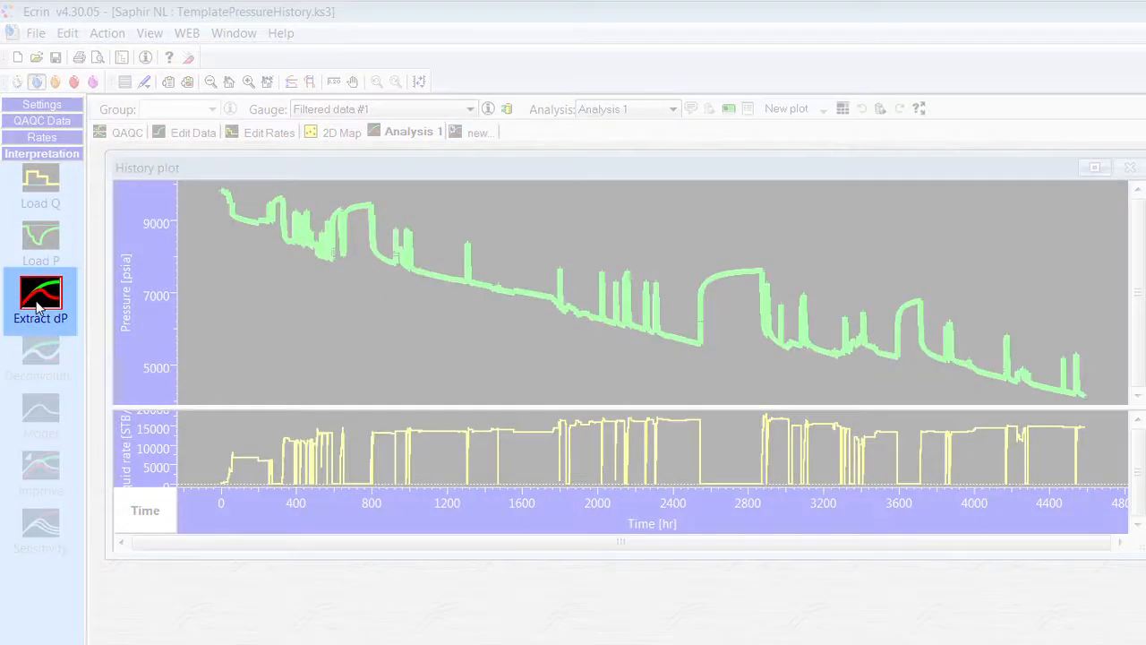
- Extract delta-P from gauge Filtered data #1 for build-up #19 only, accepting smoothing 0.1 and 100 points per cycle
left_click(37, 308)
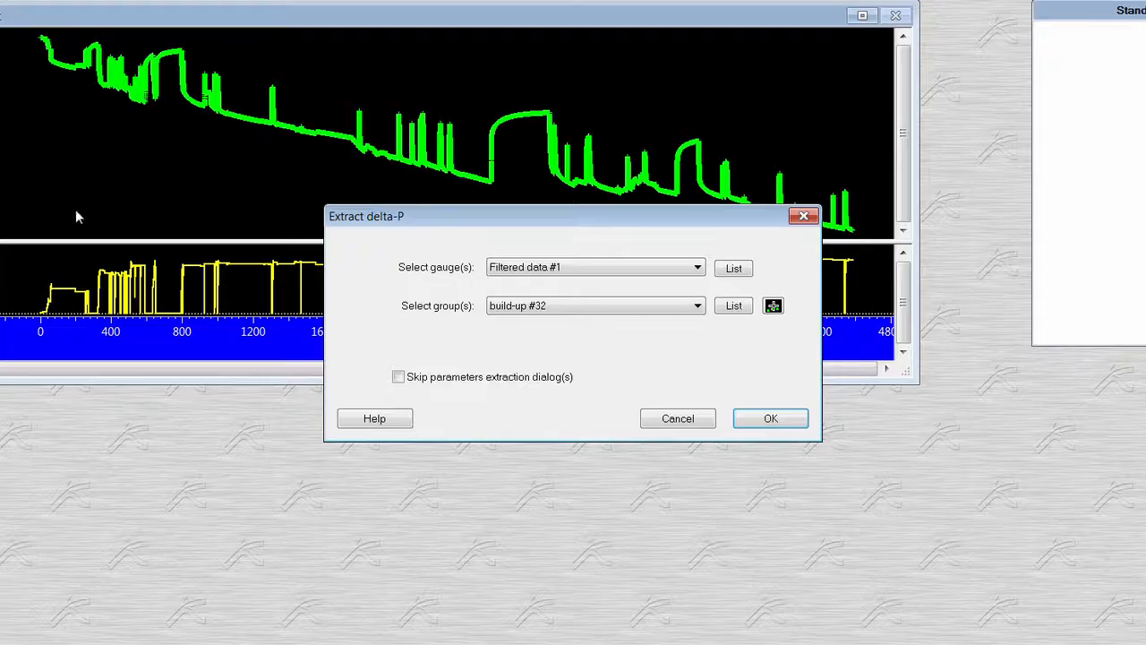
left_click(773, 307)
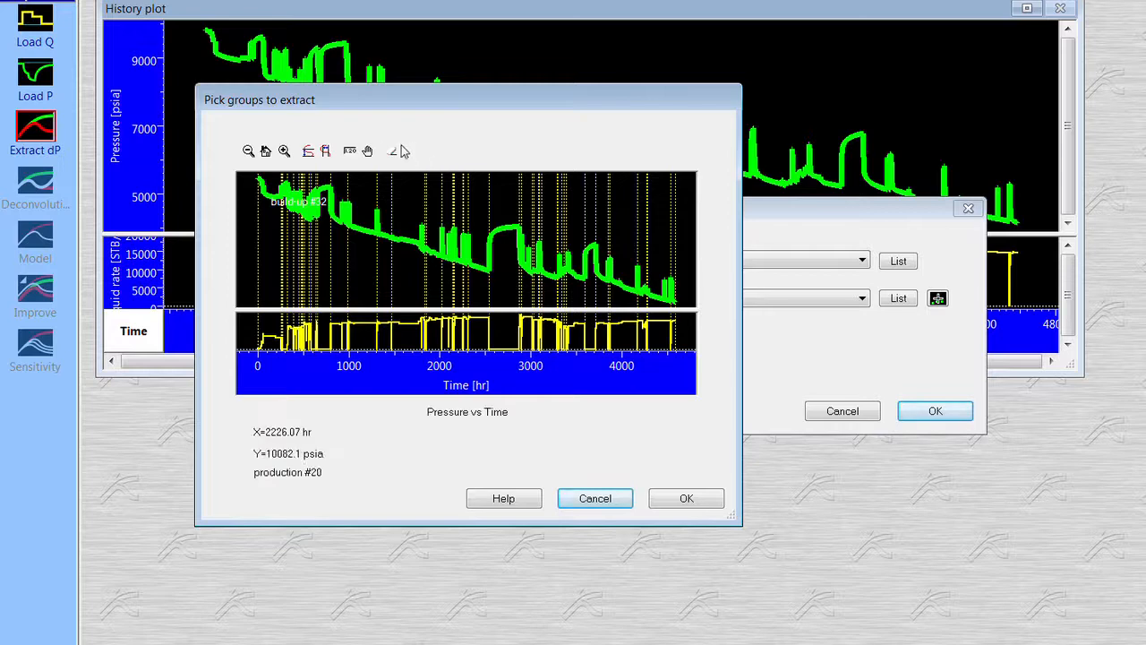
left_click(394, 151)
left_click(507, 254)
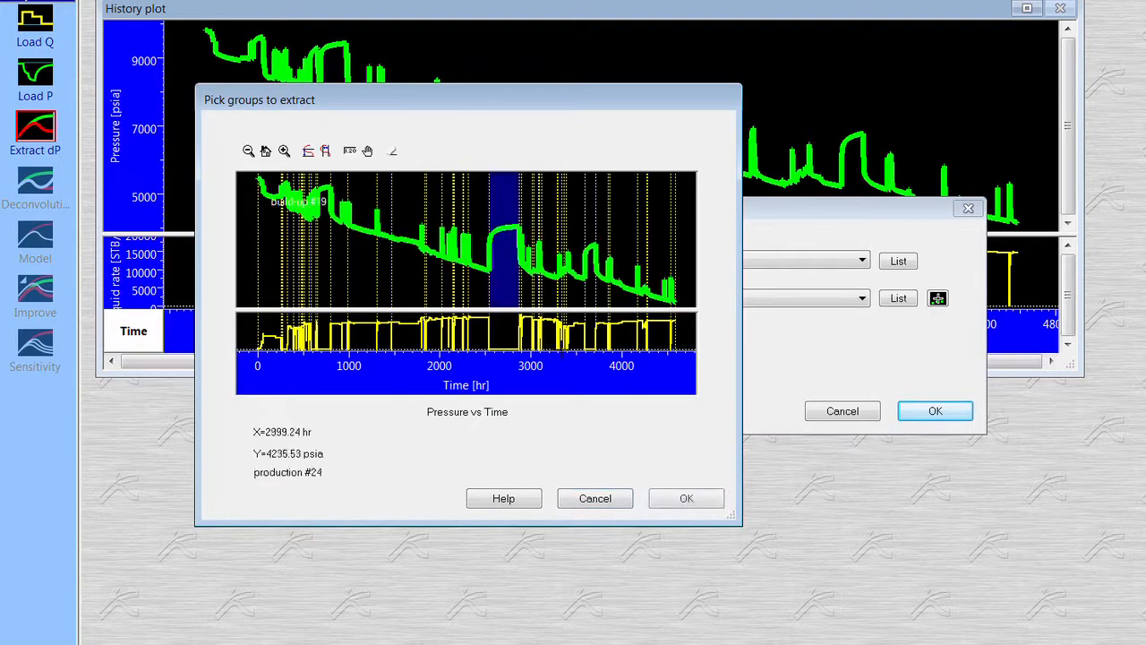
left_click(685, 497)
left_click(749, 428)
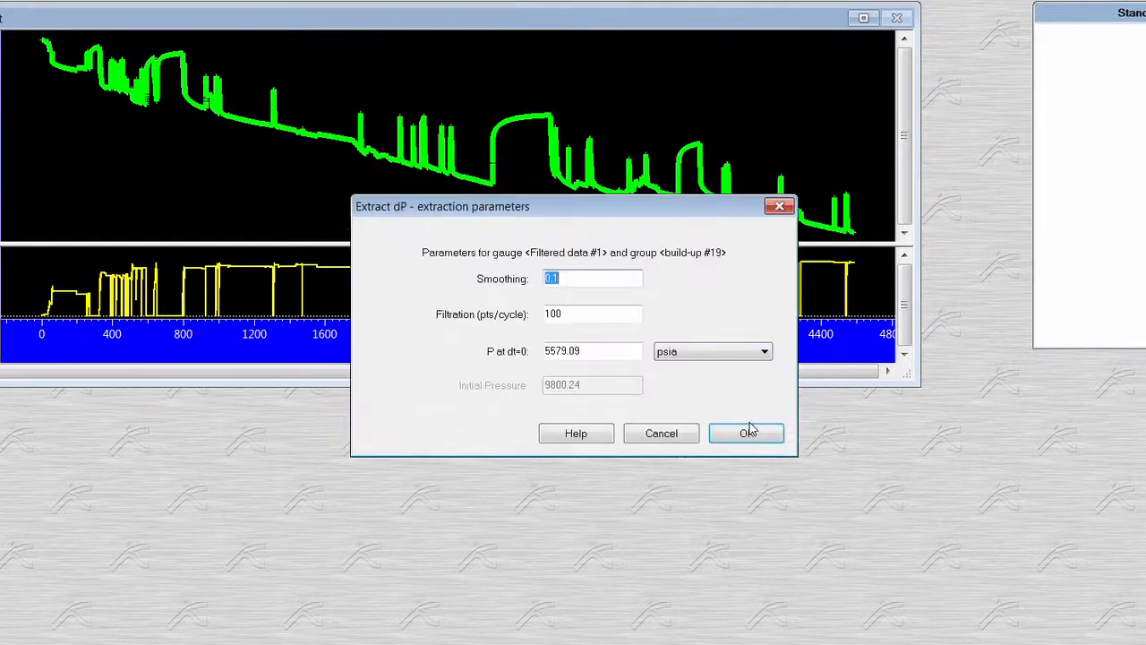
left_click(736, 442)
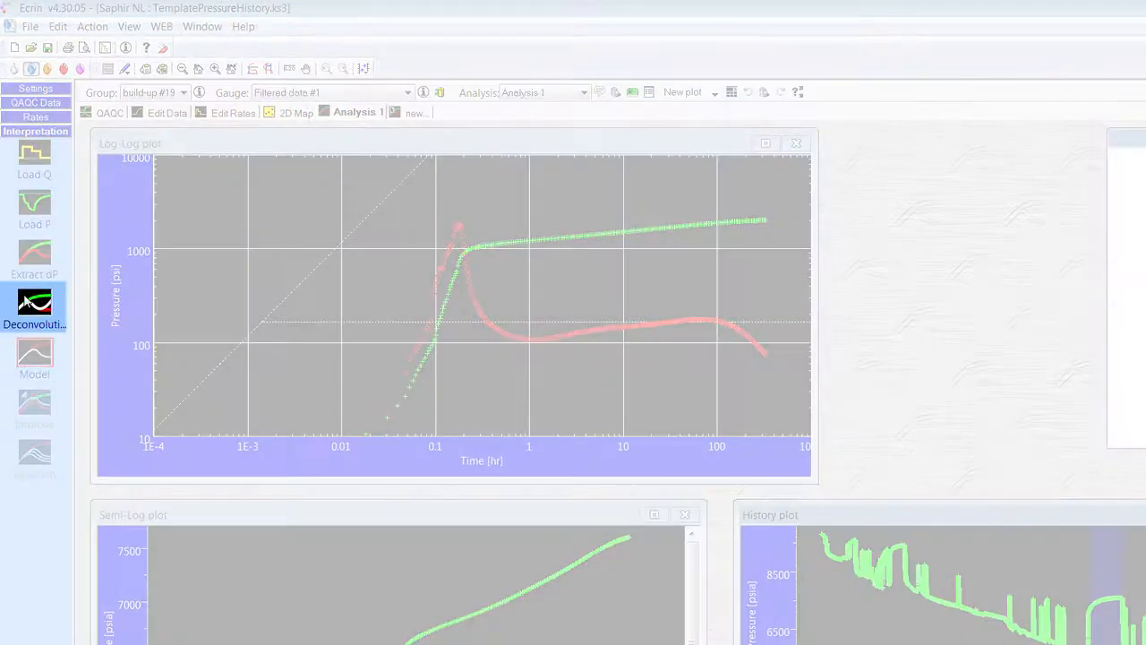
- Run the Von Schroeter et al deconvolution on build-up #19 with smoothing 0.5 and accept the result
left_click(27, 302)
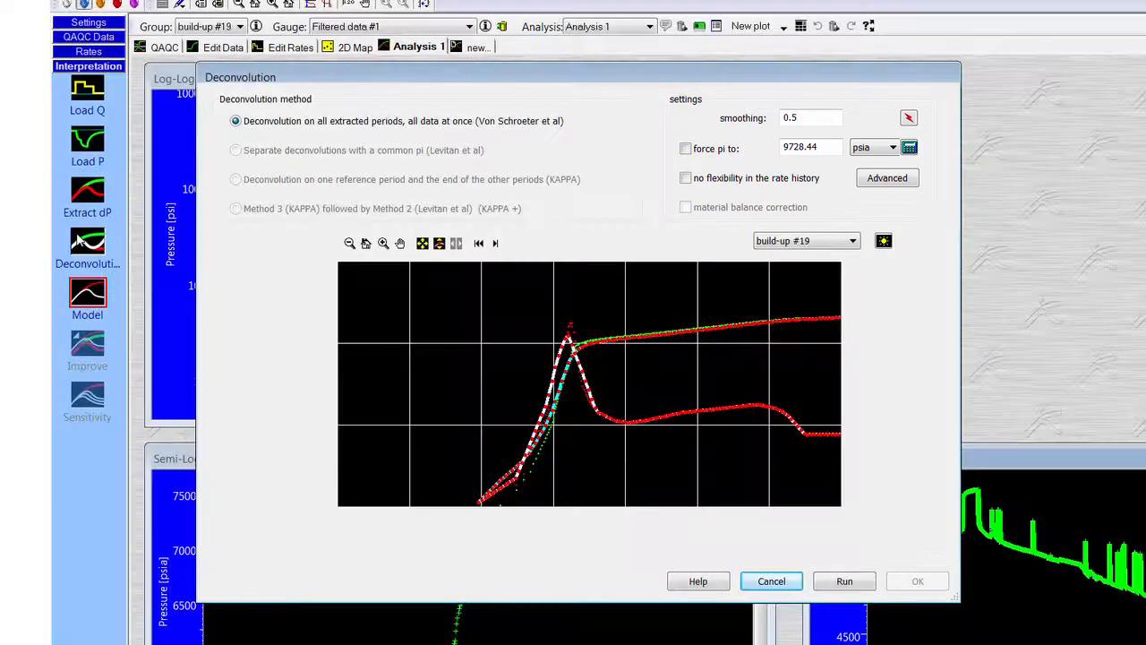
left_click(825, 586)
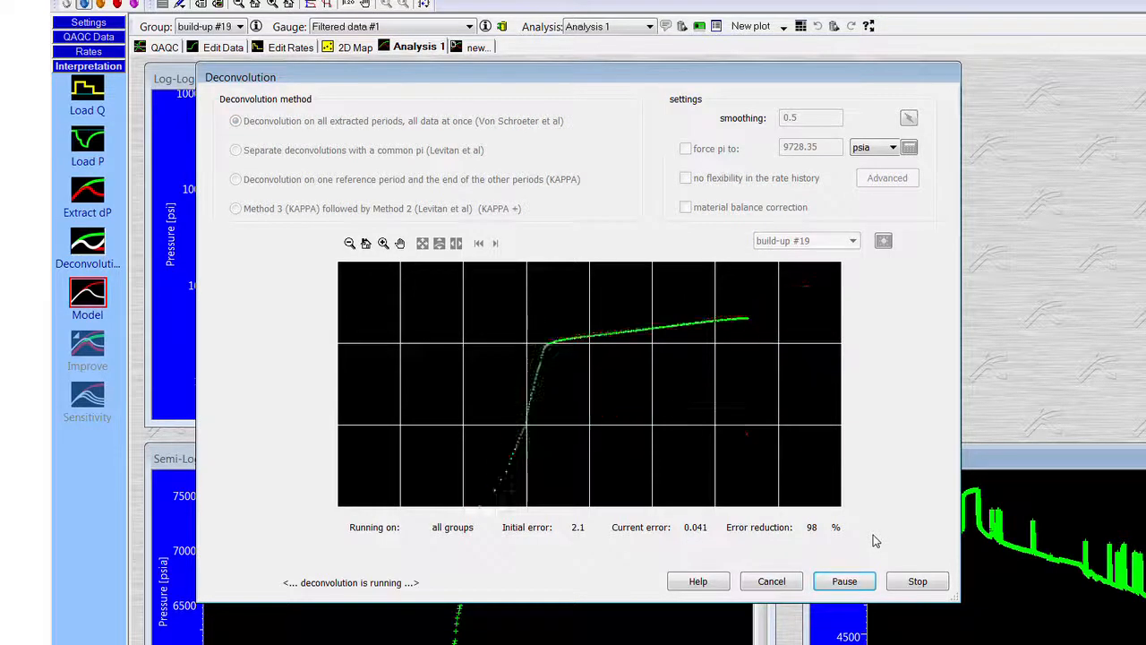
left_click(856, 584)
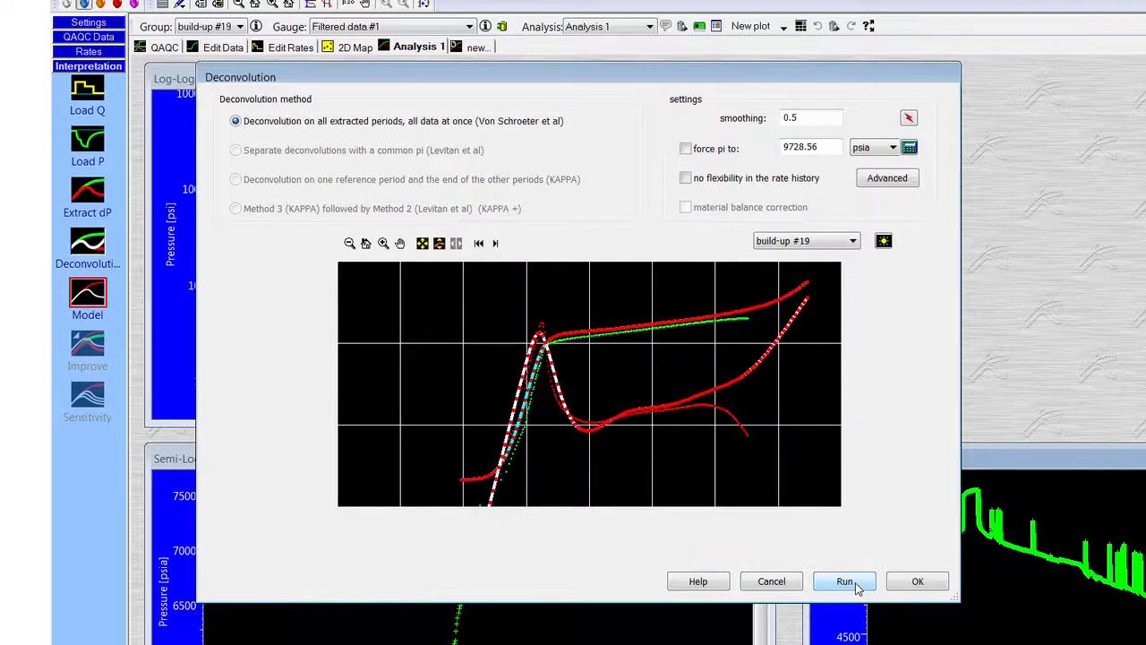
left_click(924, 588)
- Examine the log-log deconvolution plot and the history plot enlarged, and review the deconvolution results table
double_click(462, 112)
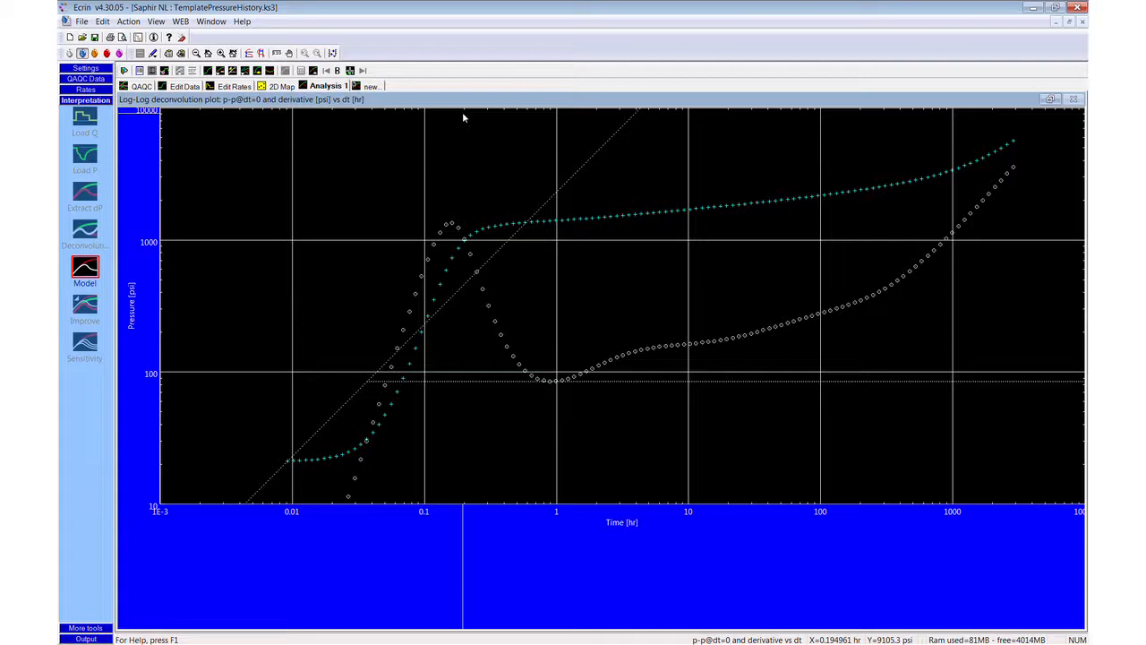
double_click(606, 99)
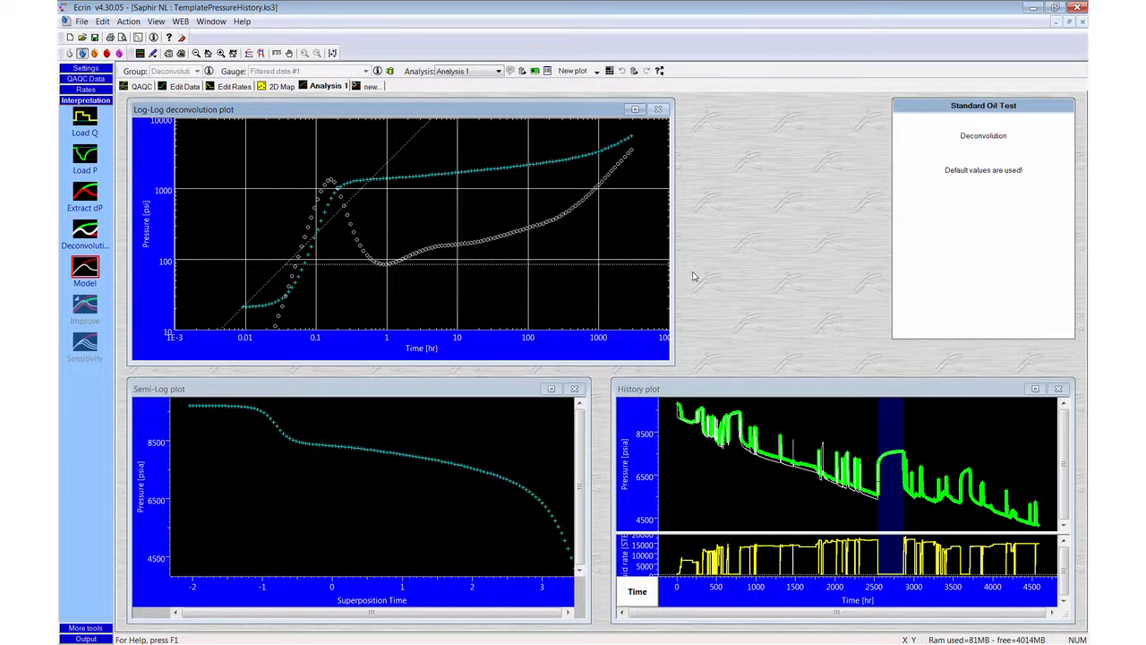
double_click(804, 386)
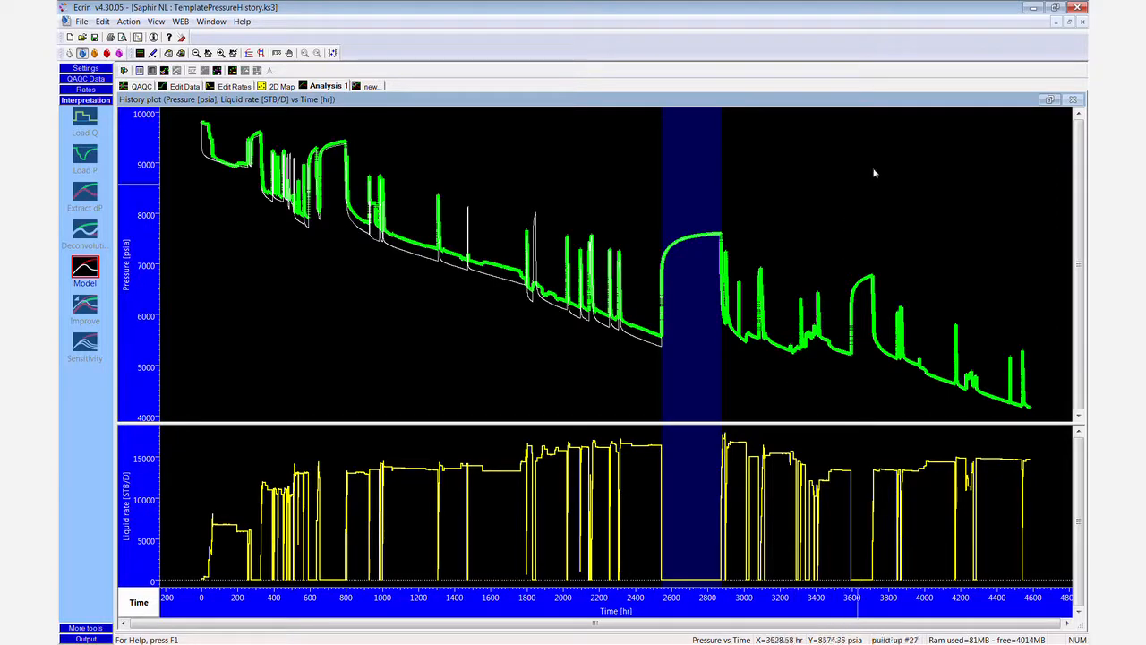
double_click(897, 102)
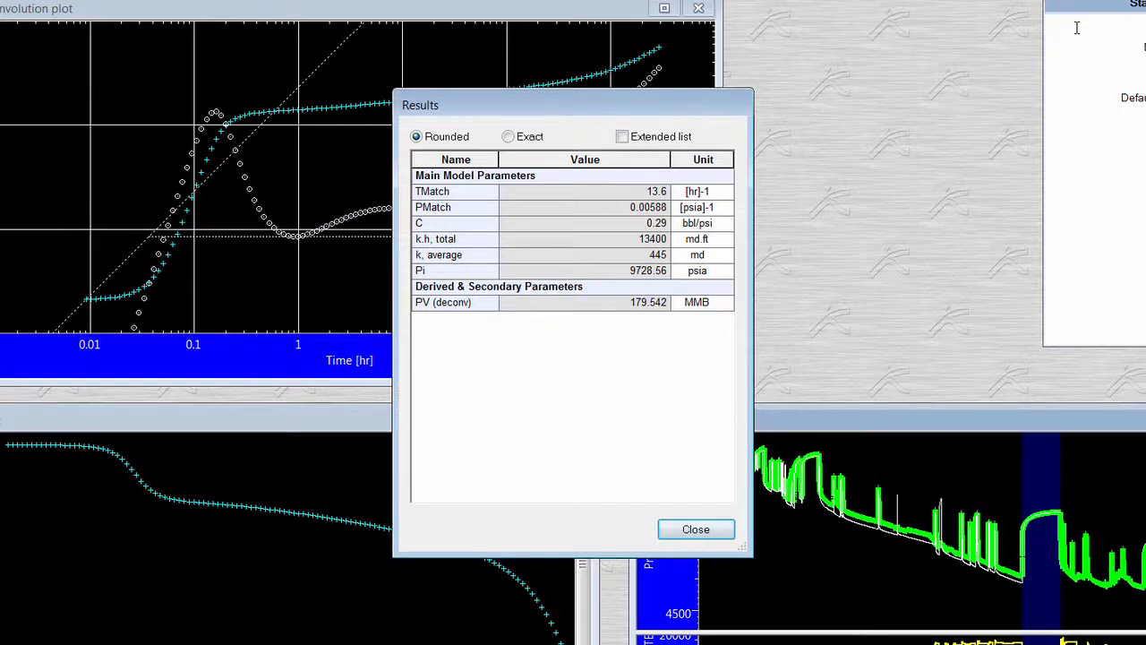
left_click(698, 530)
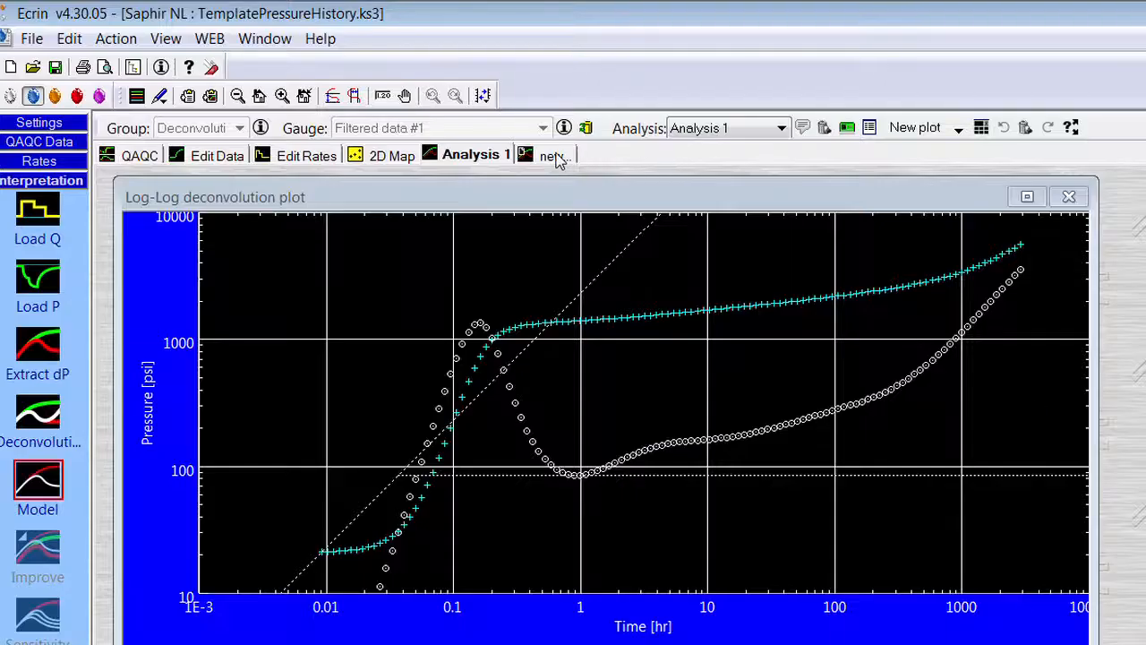
- Create a new Standard analysis named Analysis 2, initialized from nothing
left_click(372, 86)
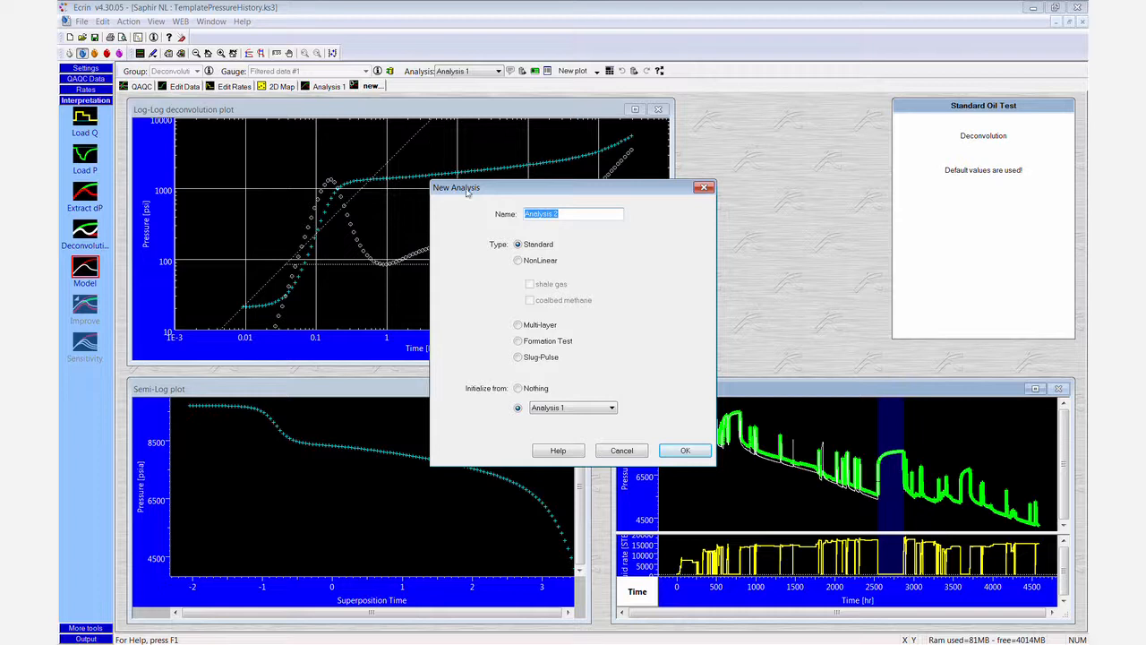
left_click(518, 388)
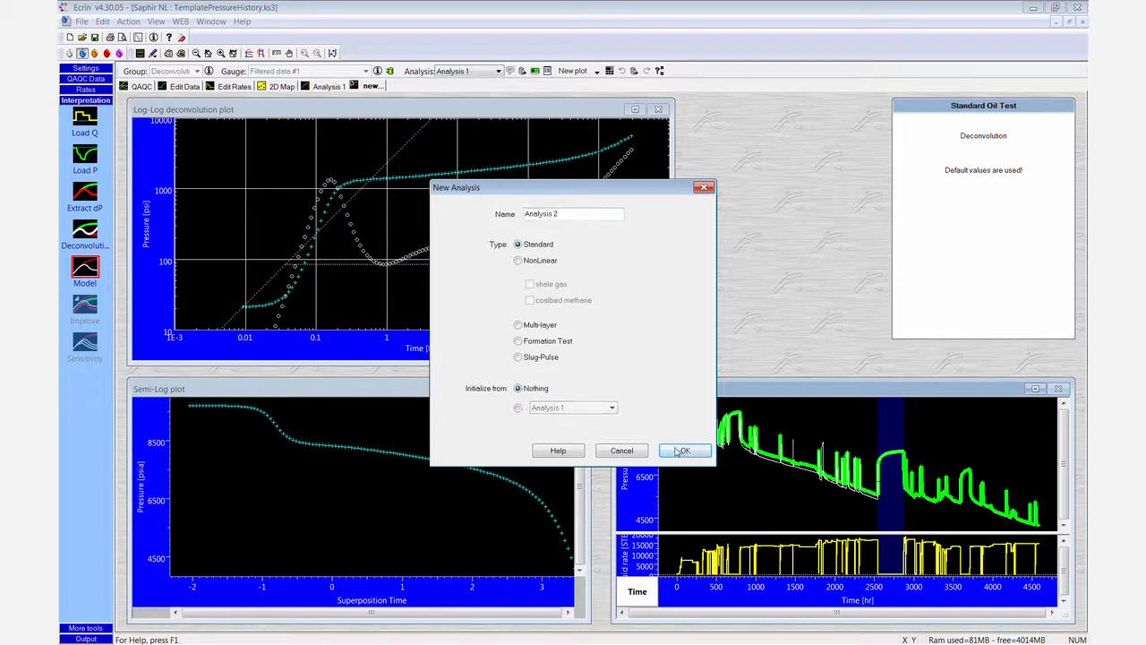
left_click(682, 450)
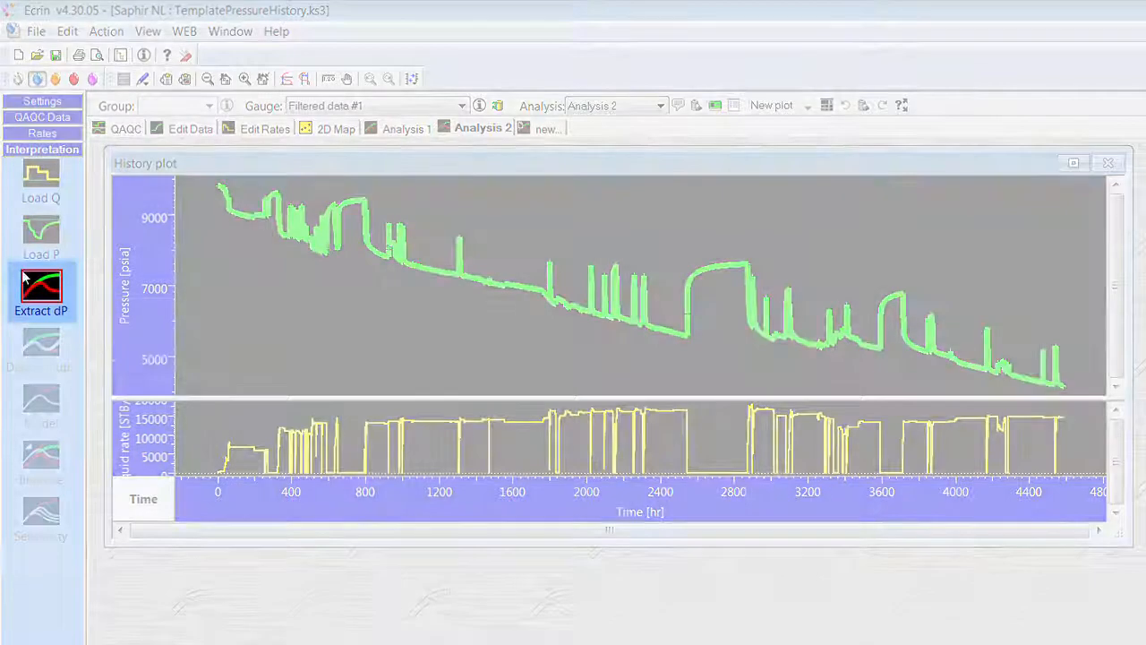
- Extract delta-P in Analysis 2 for the three long build-ups #9, #19 and #27, skipping the extraction parameters
left_click(30, 281)
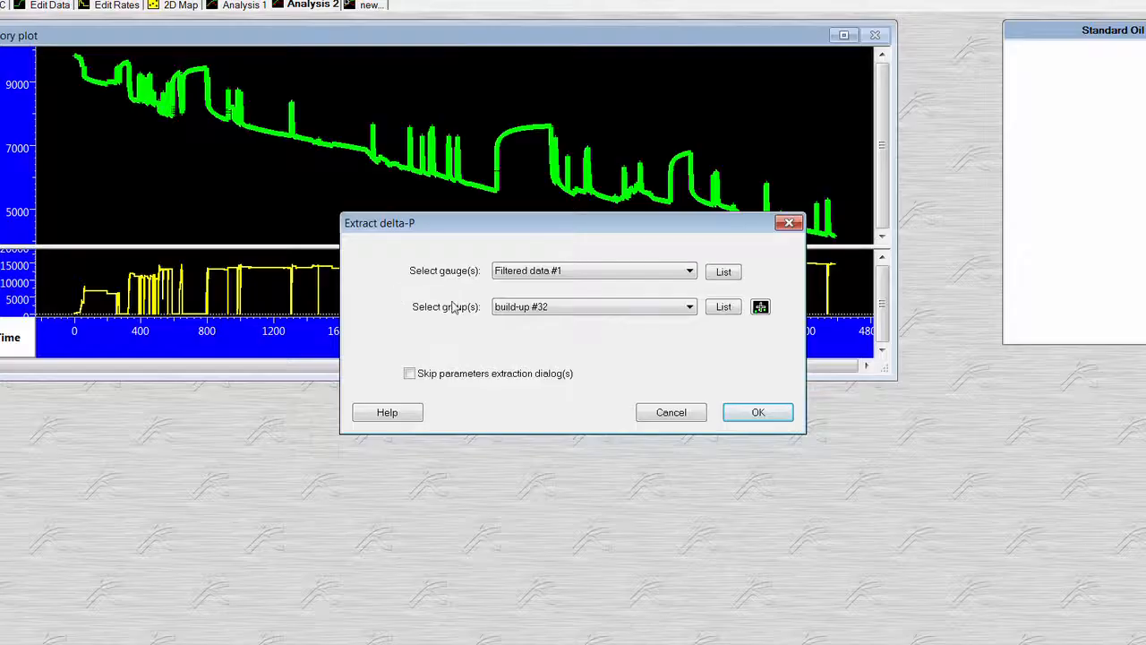
left_click(757, 304)
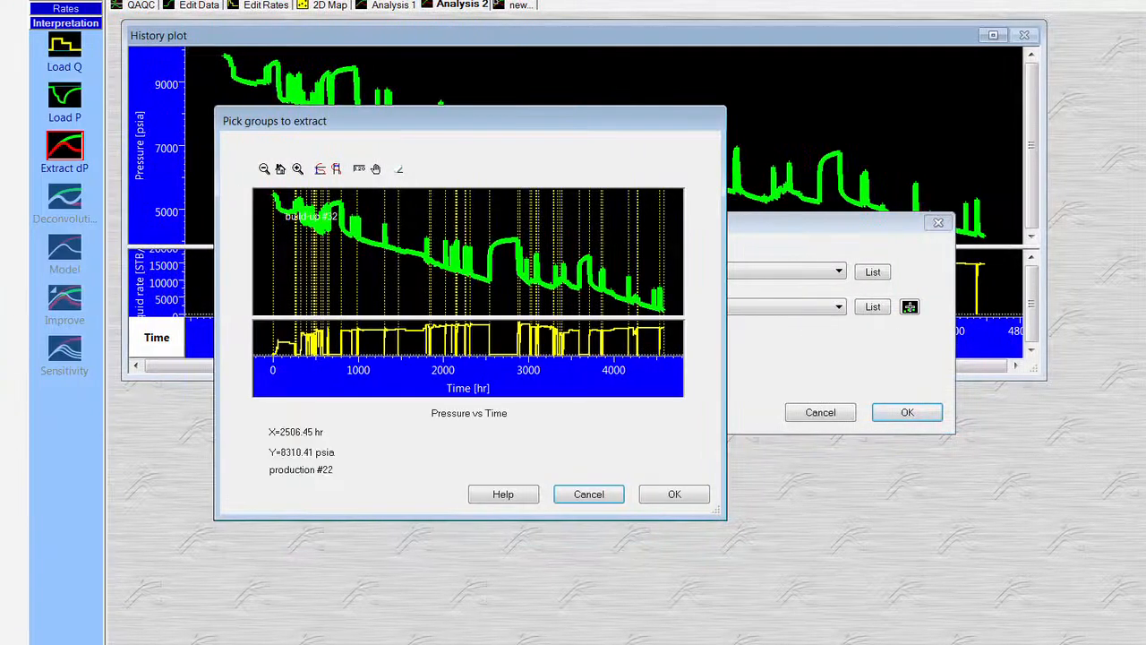
left_click(399, 170)
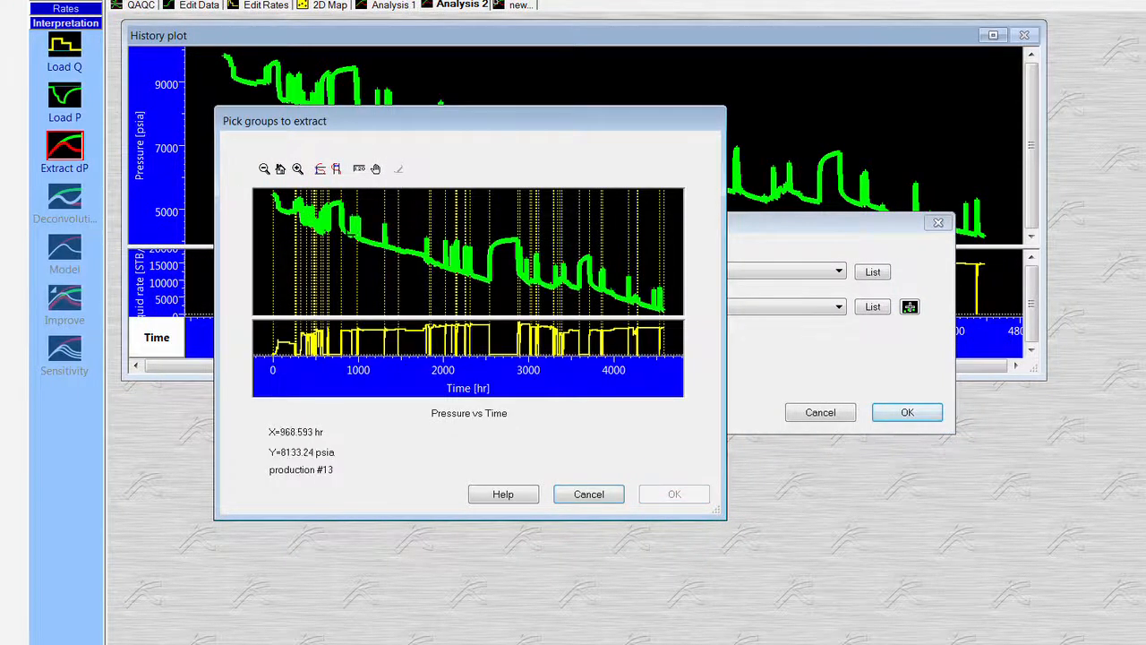
left_click(336, 246)
left_click(498, 260)
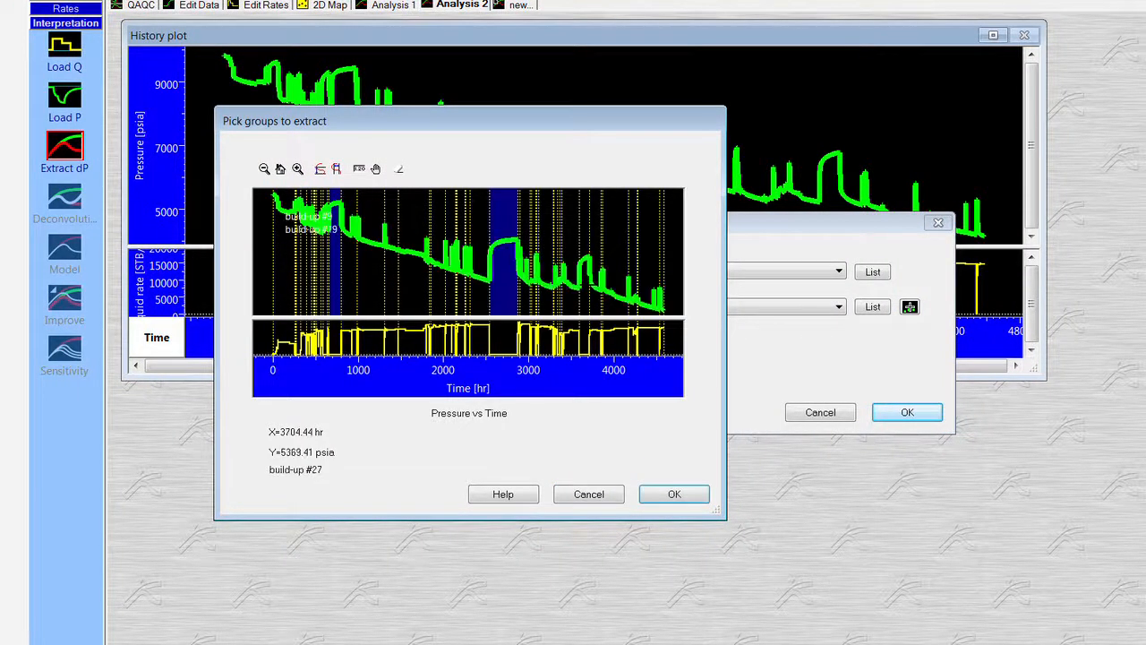
left_click(588, 255)
left_click(697, 495)
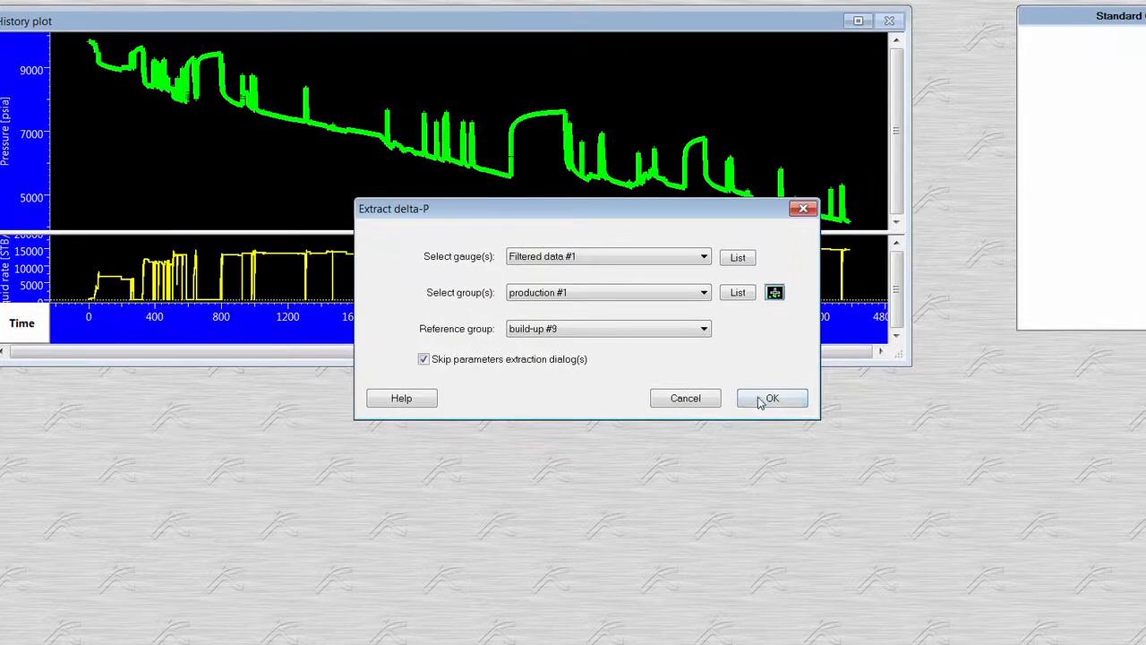
left_click(759, 402)
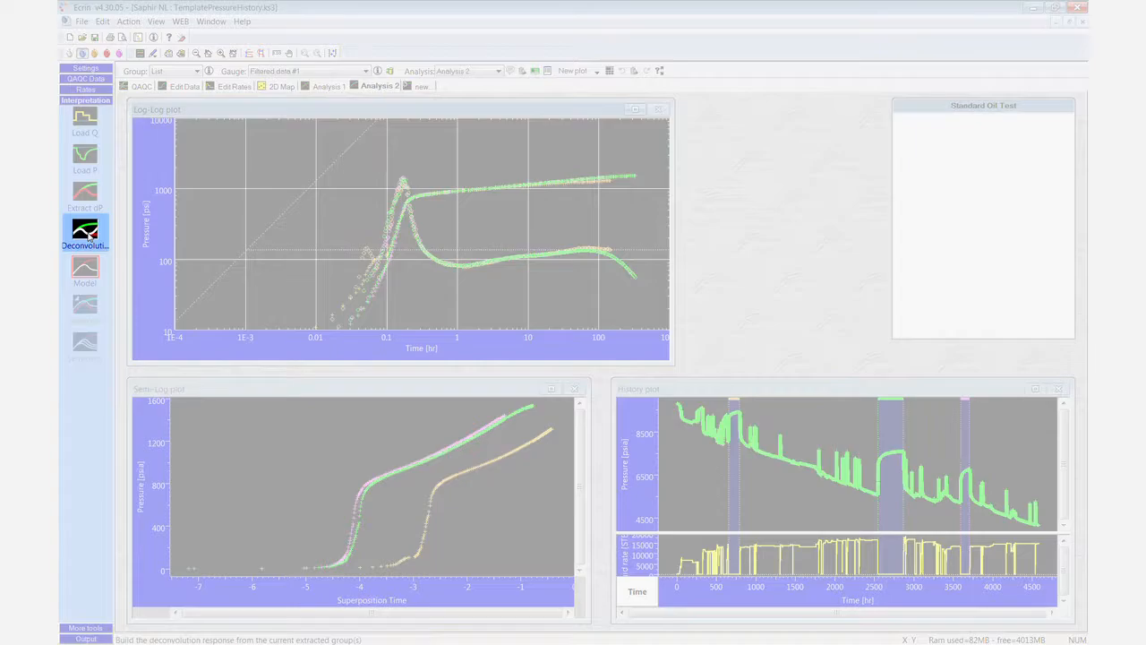
- Run separate deconvolutions with a common pi (Levitan et al) on the extracted build-ups, with build-up #19 selected
left_click(85, 233)
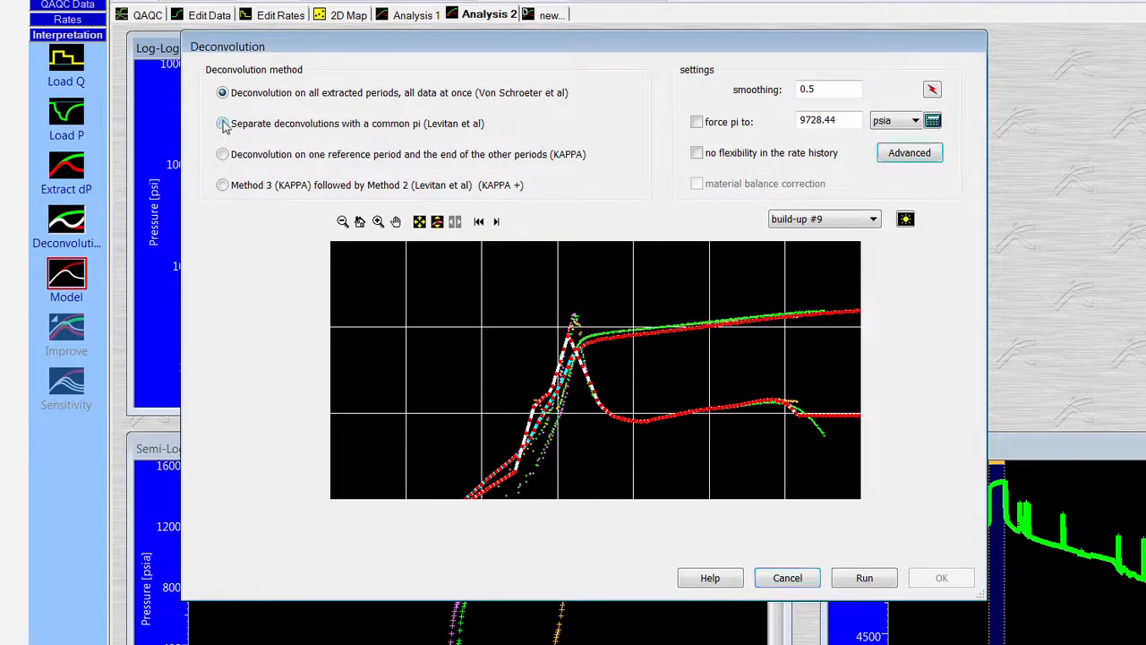
left_click(223, 125)
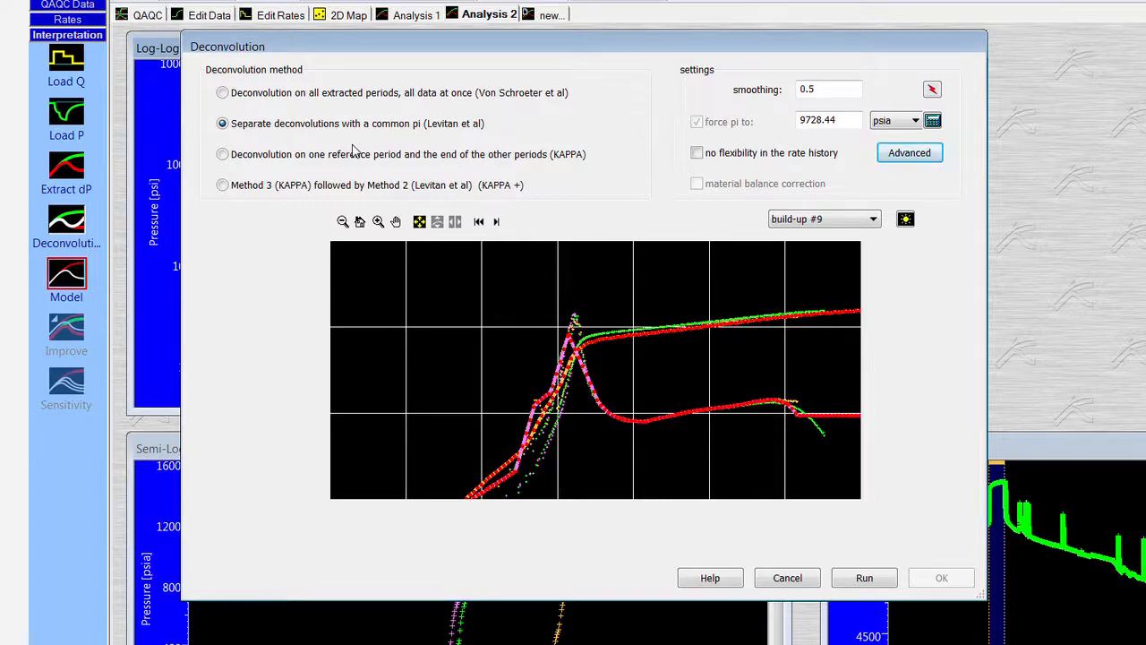
left_click(829, 221)
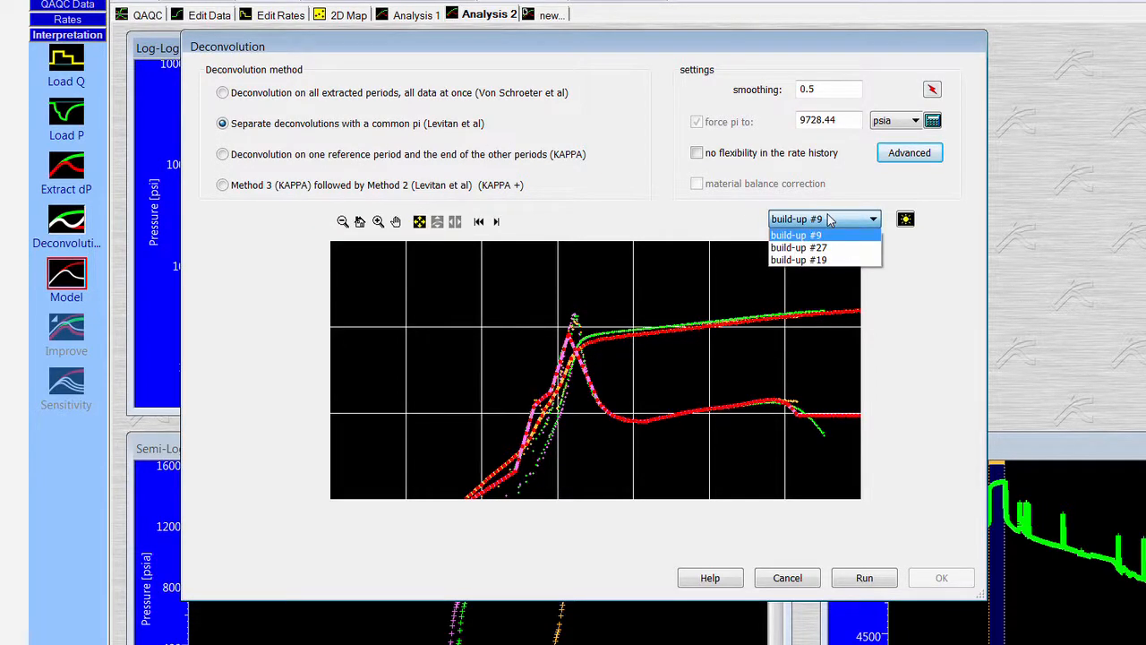
left_click(810, 259)
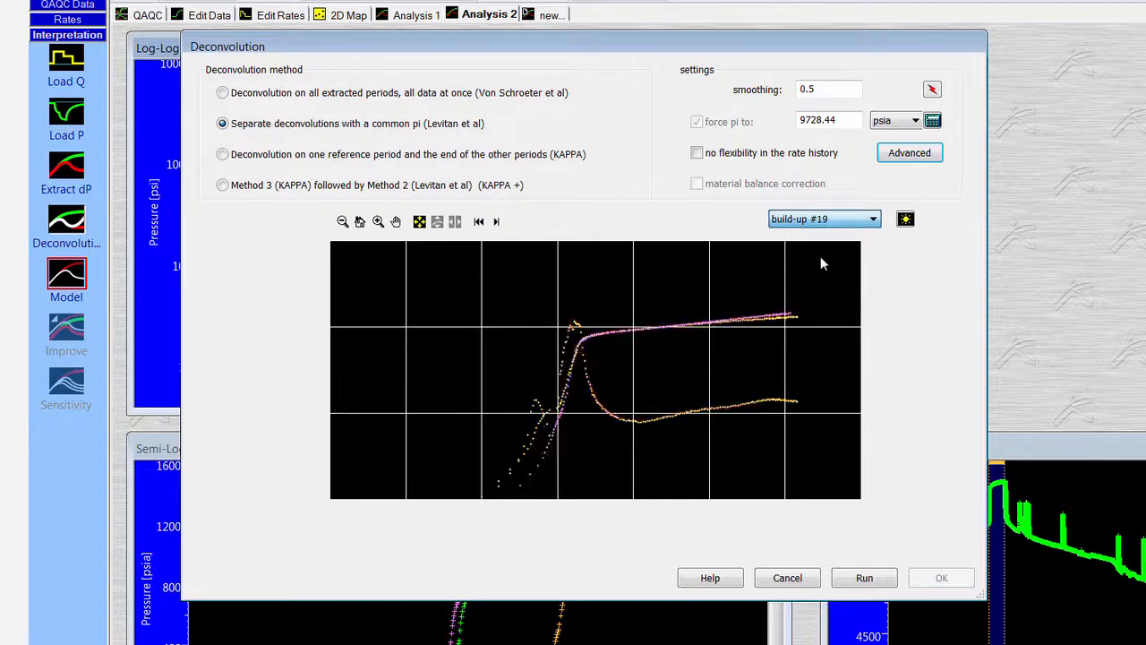
left_click(865, 578)
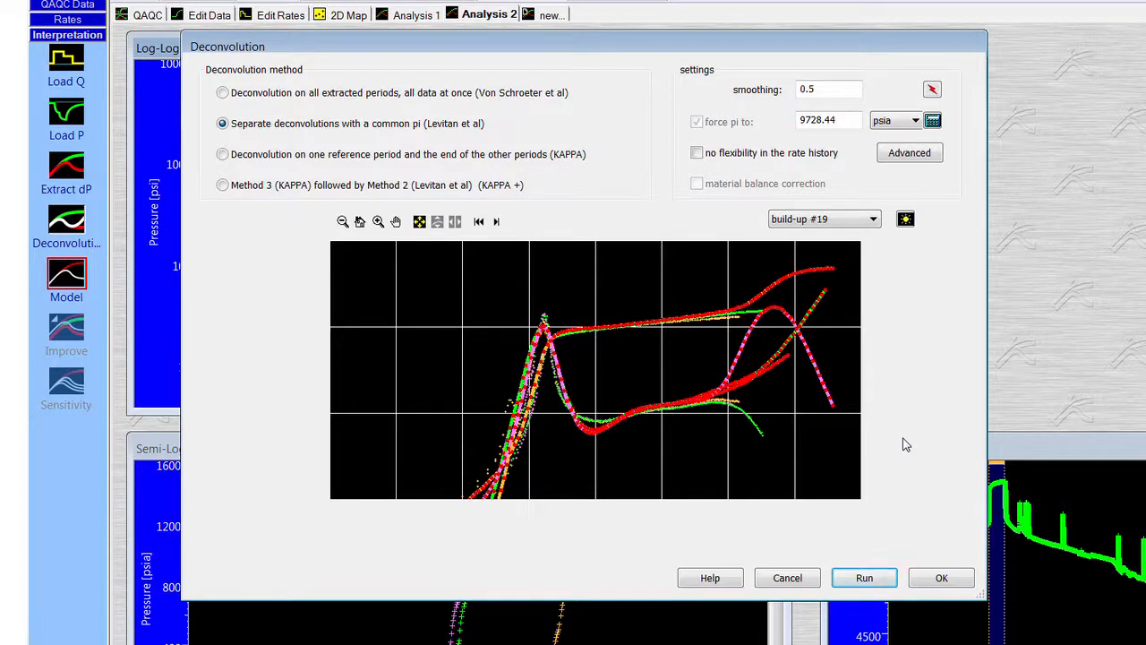
- Set the forced initial pressure to 9800 psia, rerun the Levitan deconvolution, accept it and review the results table
double_click(819, 120)
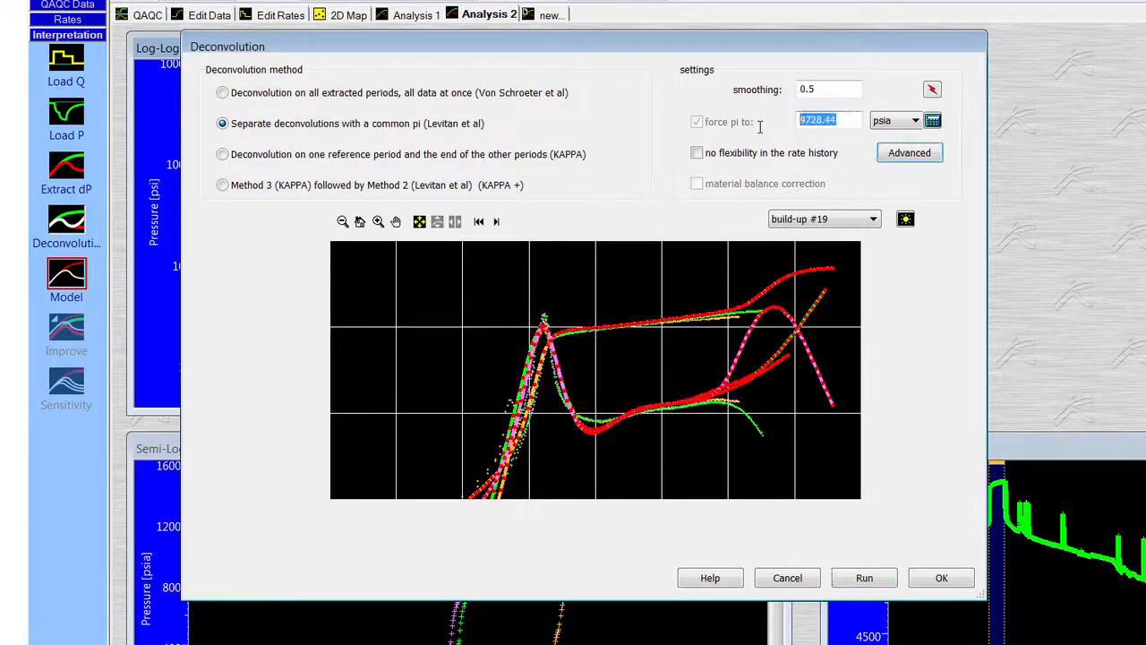
type("9800")
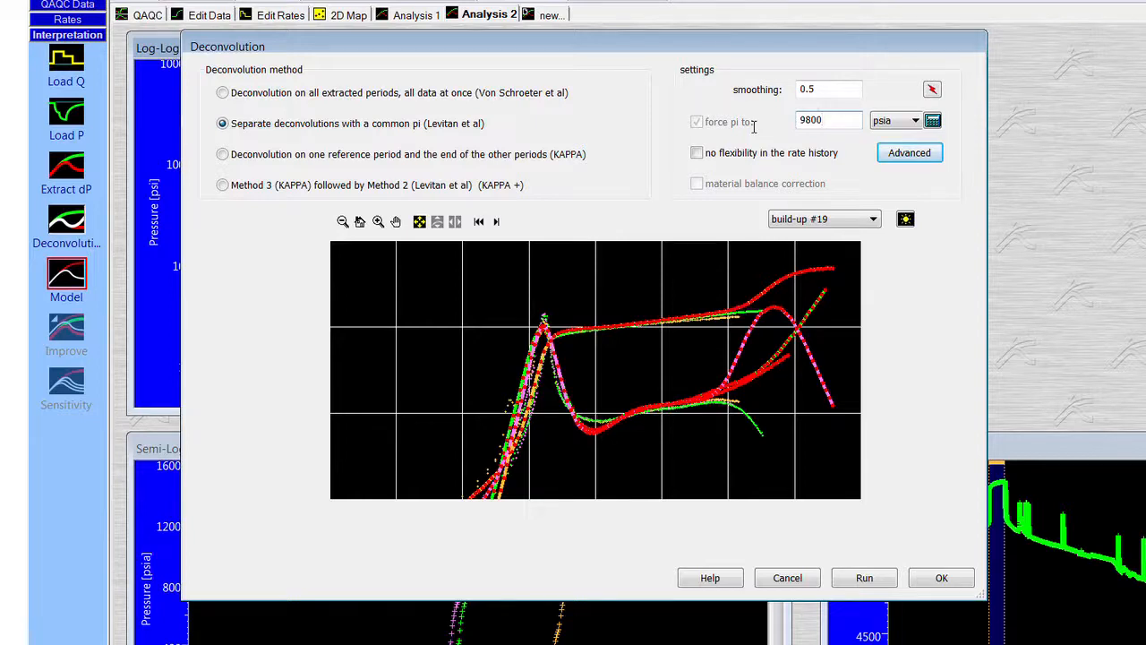
left_click(867, 577)
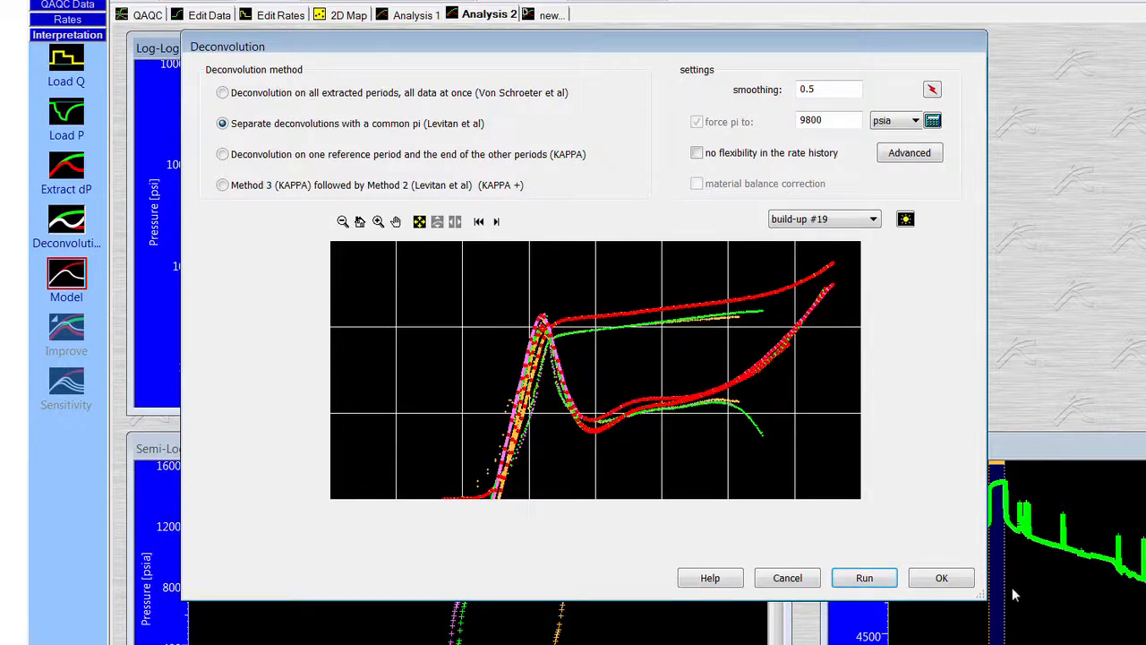
left_click(962, 582)
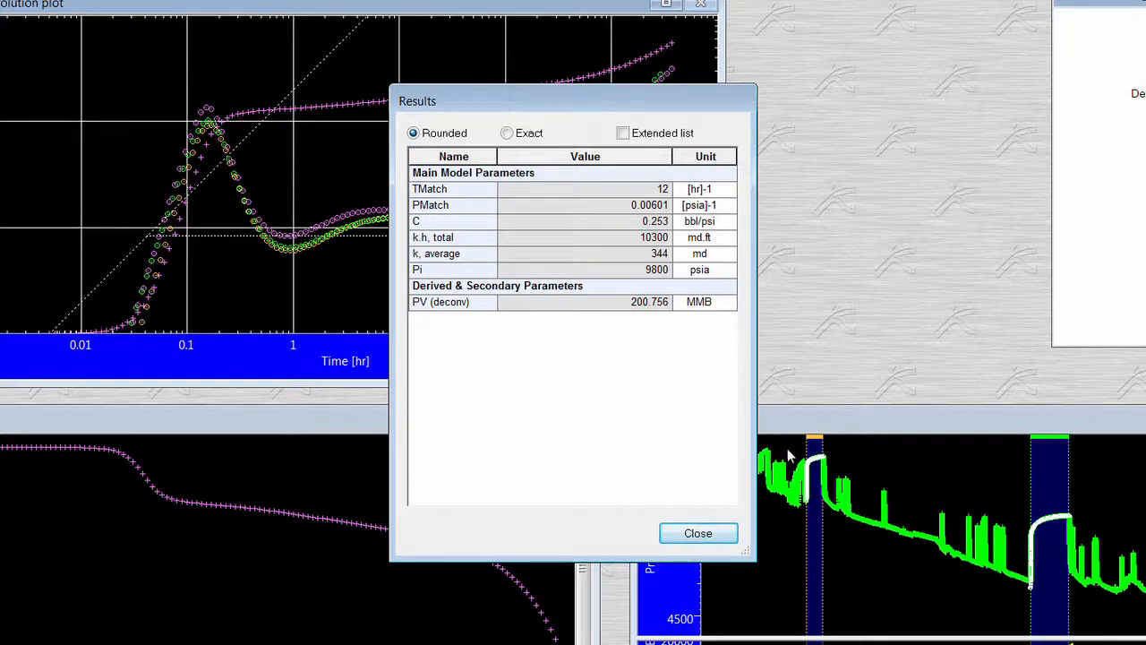
left_click(721, 539)
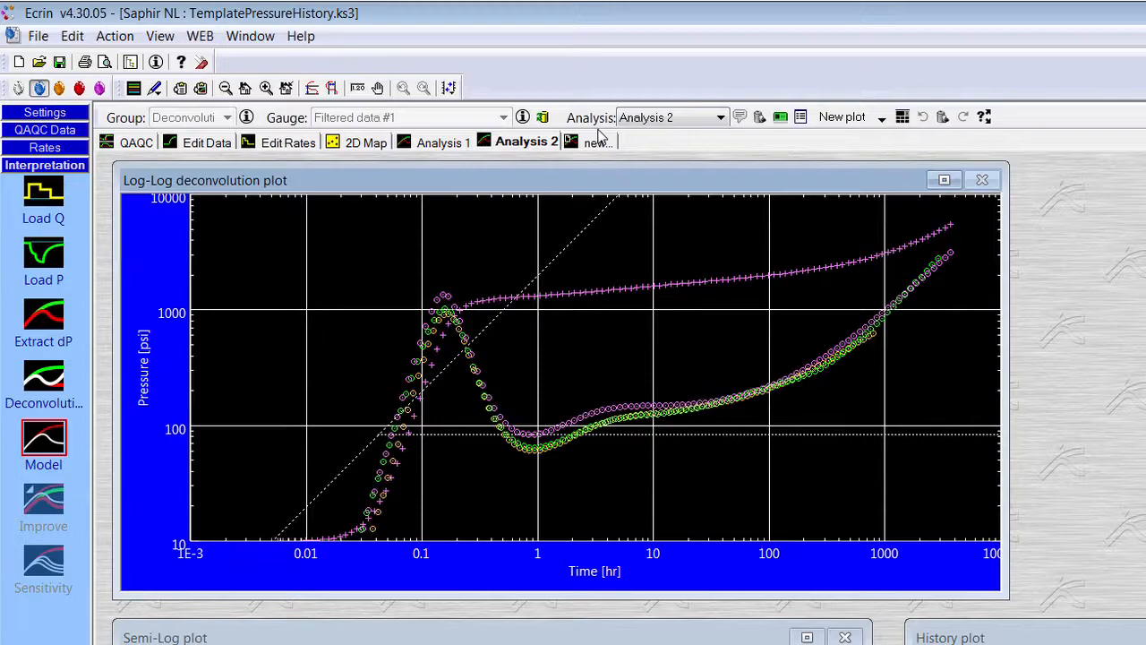
- Create a new Standard analysis named Analysis 3, initialized from nothing
left_click(598, 142)
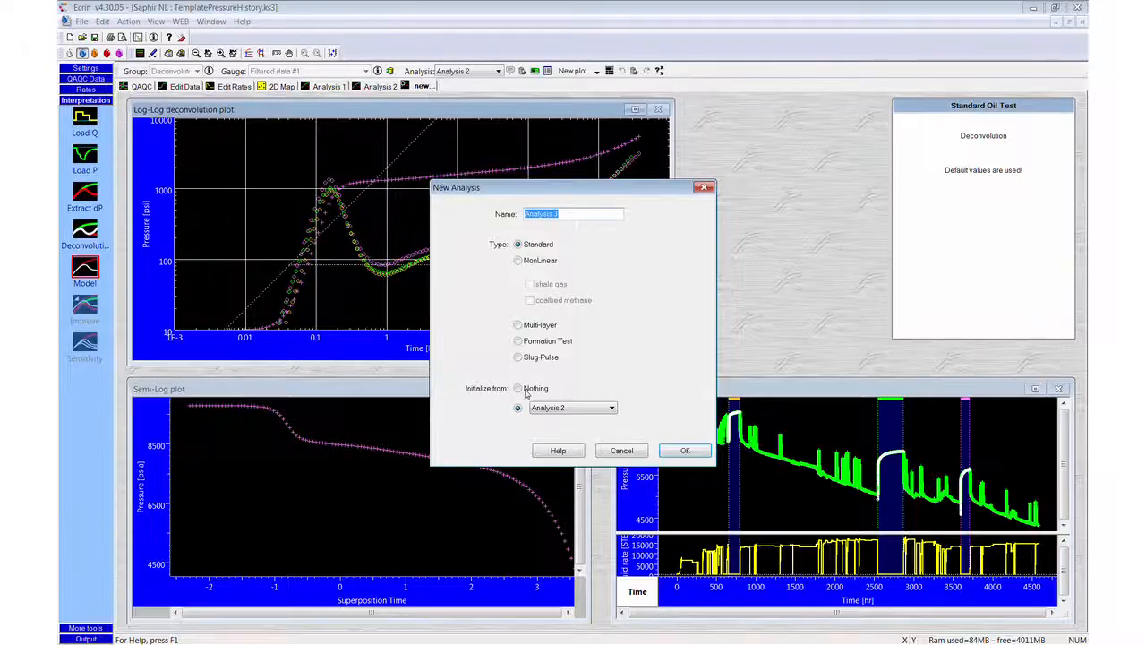
left_click(525, 388)
left_click(673, 453)
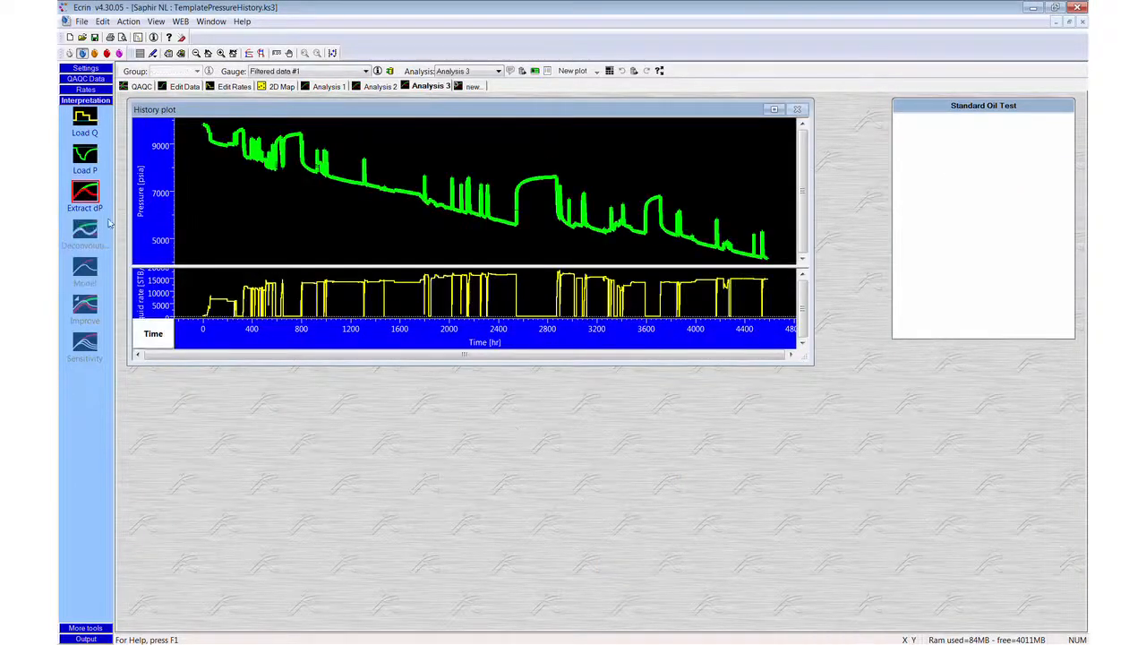
- Extract delta-P in Analysis 3 for the three long build-ups #9, #19 and #27, with the parameter extraction dialogs skipped
left_click(85, 193)
left_click(712, 310)
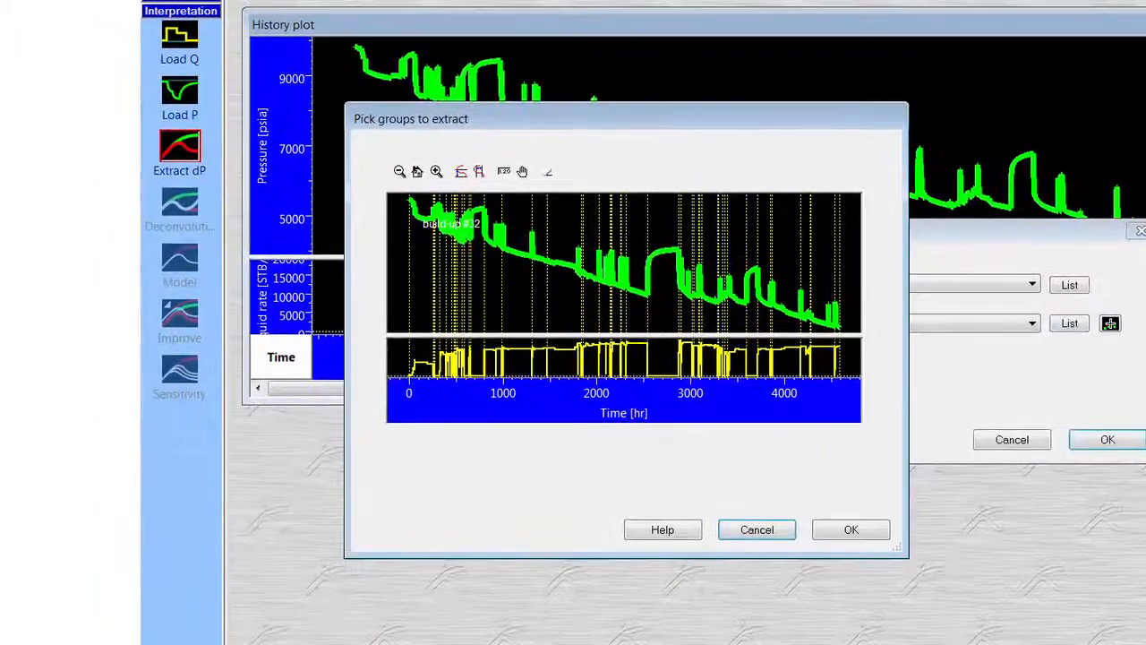
left_click(550, 175)
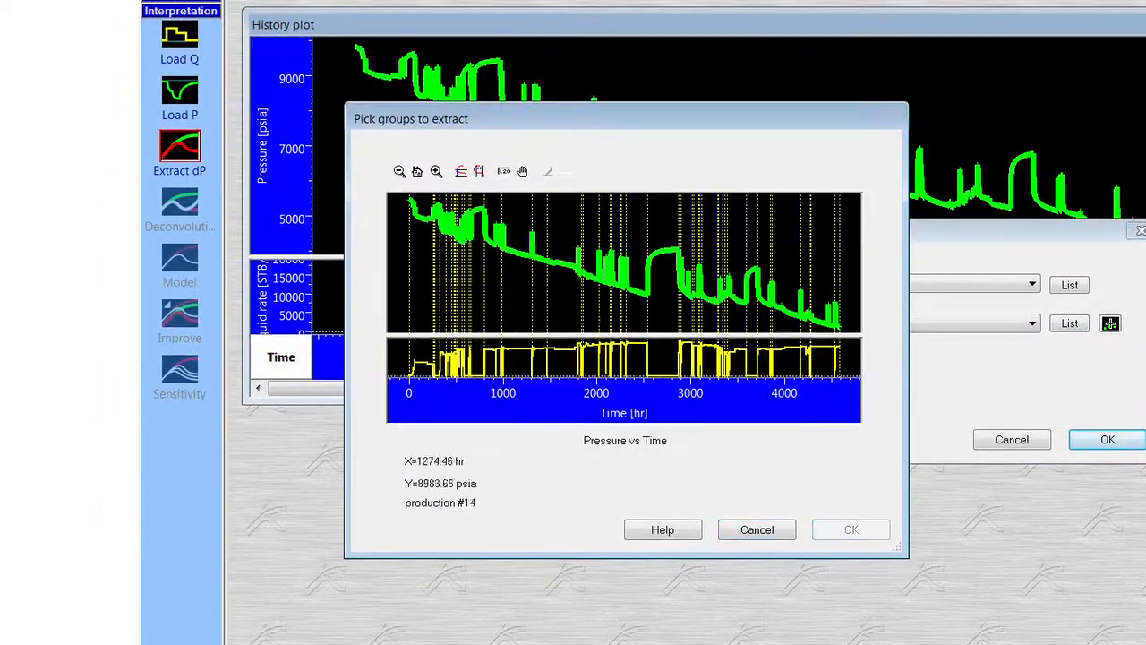
left_click(485, 266)
left_click(484, 266)
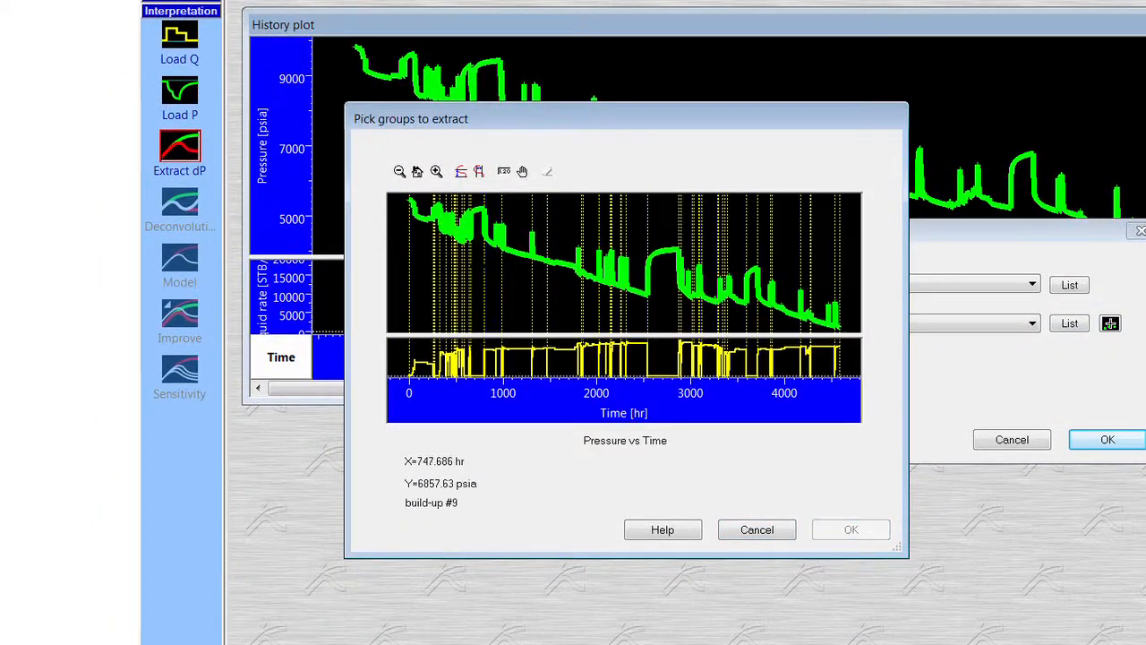
left_click(480, 266)
left_click(664, 268)
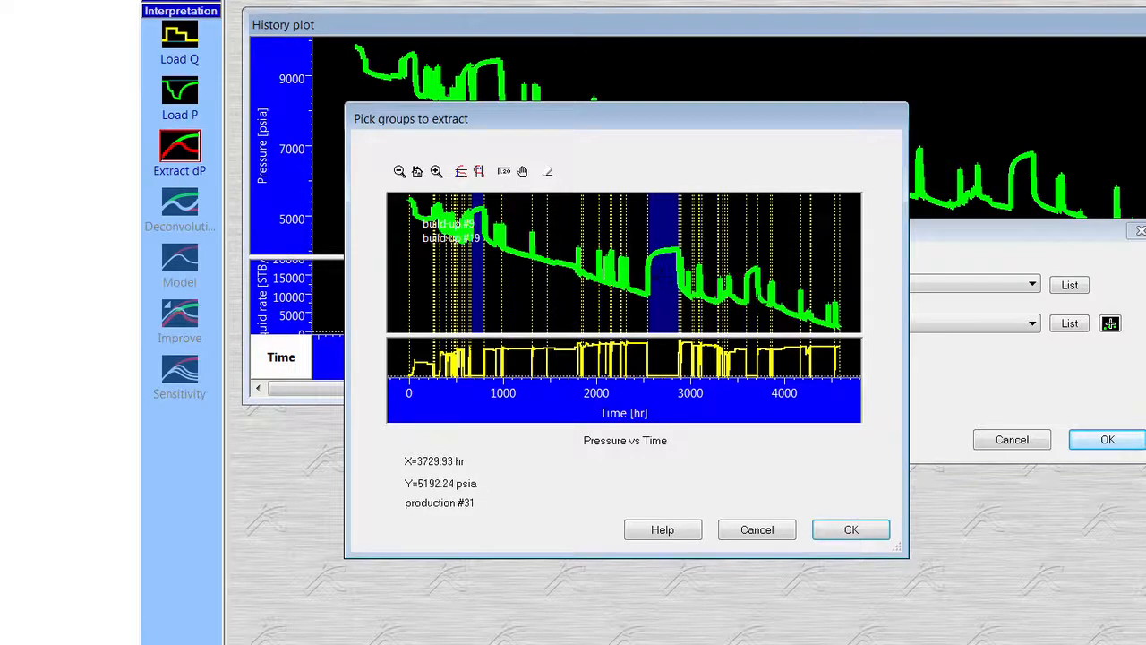
left_click(850, 529)
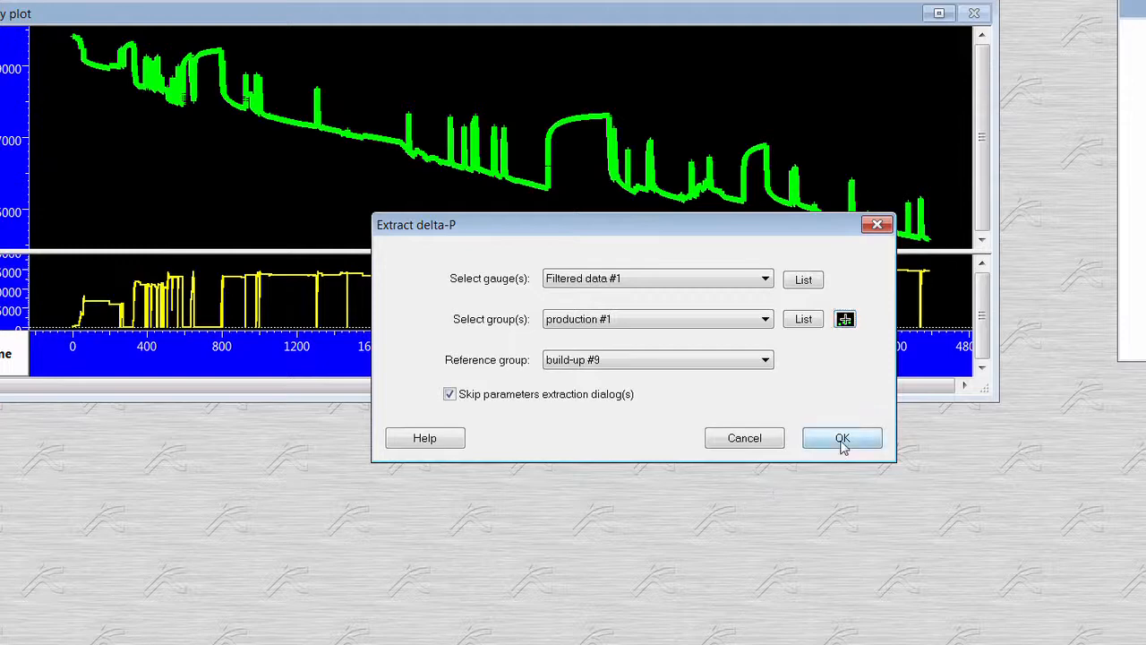
left_click(843, 438)
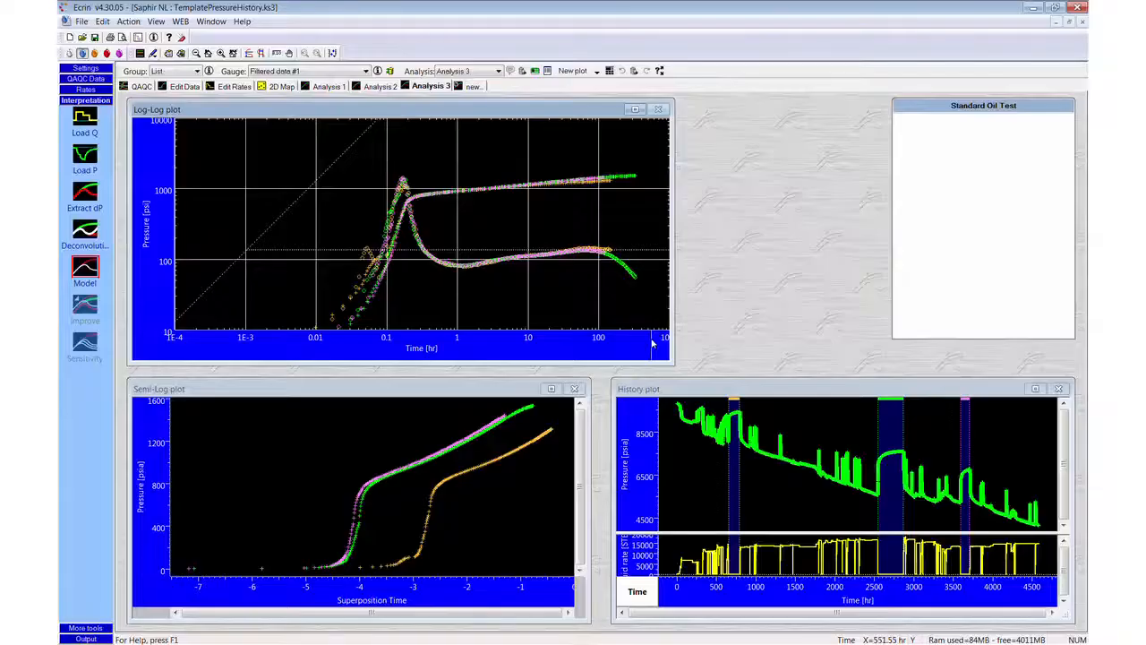
- Choose deconvolution on one reference period and the end of the other periods (KAPPA), and shift the included-data limit earlier to the derivative minimum
left_click(79, 234)
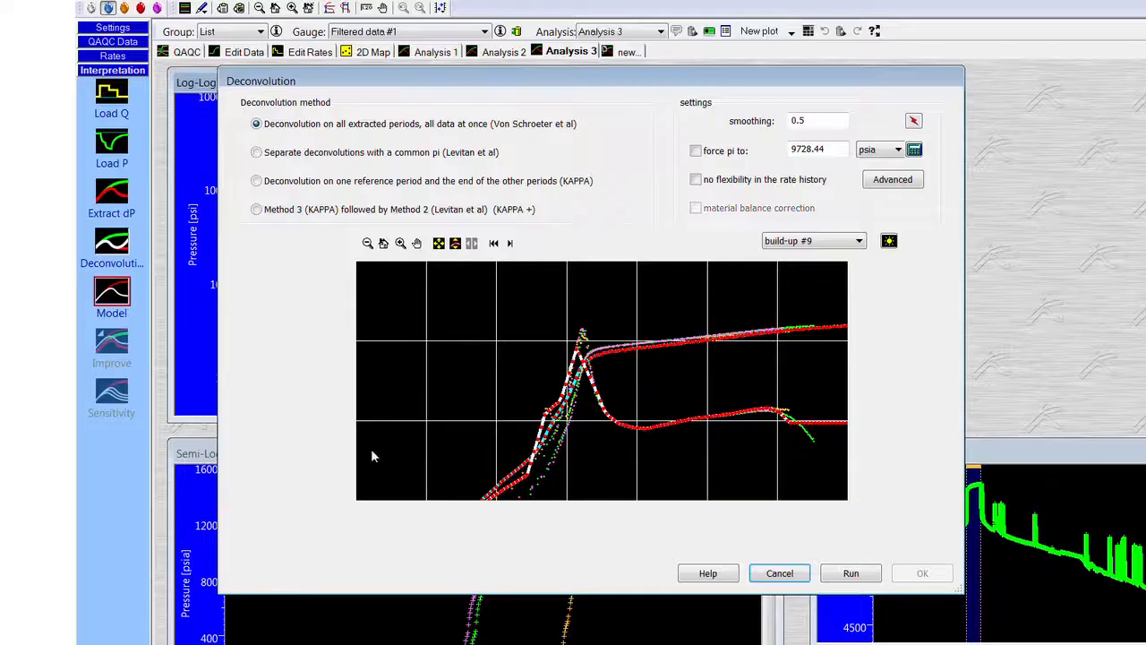
left_click(258, 185)
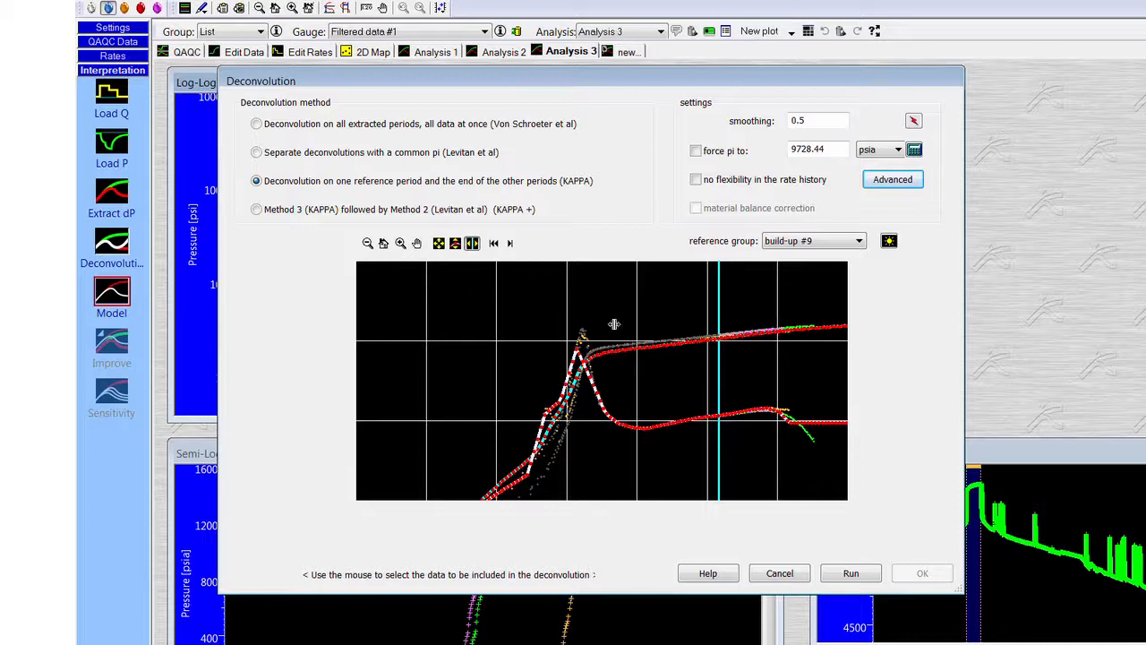
left_click_drag(719, 340, 639, 360)
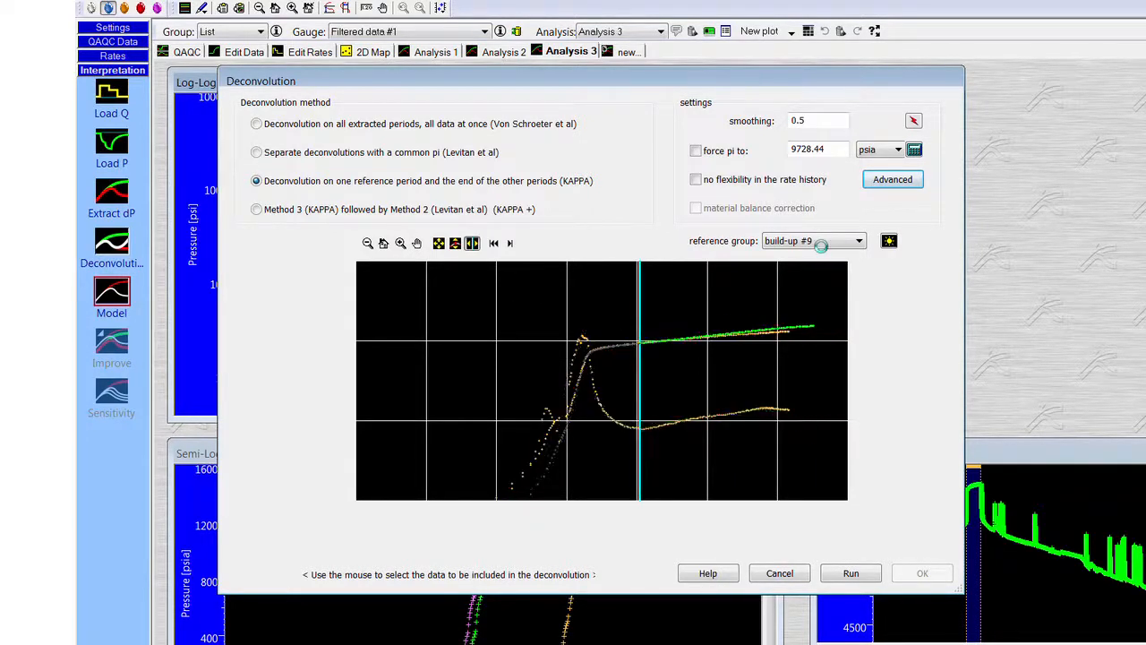
- Set build-up #19 as the reference group, run the KAPPA deconvolution without forcing the initial pressure, and accept the result
left_click(820, 246)
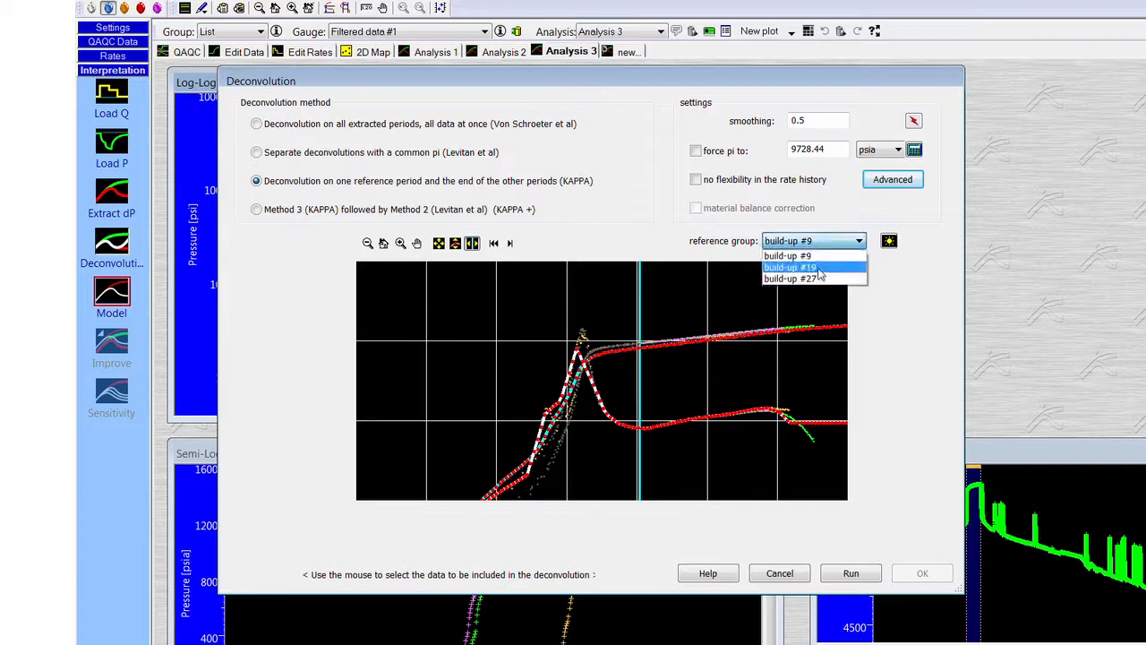
left_click(818, 268)
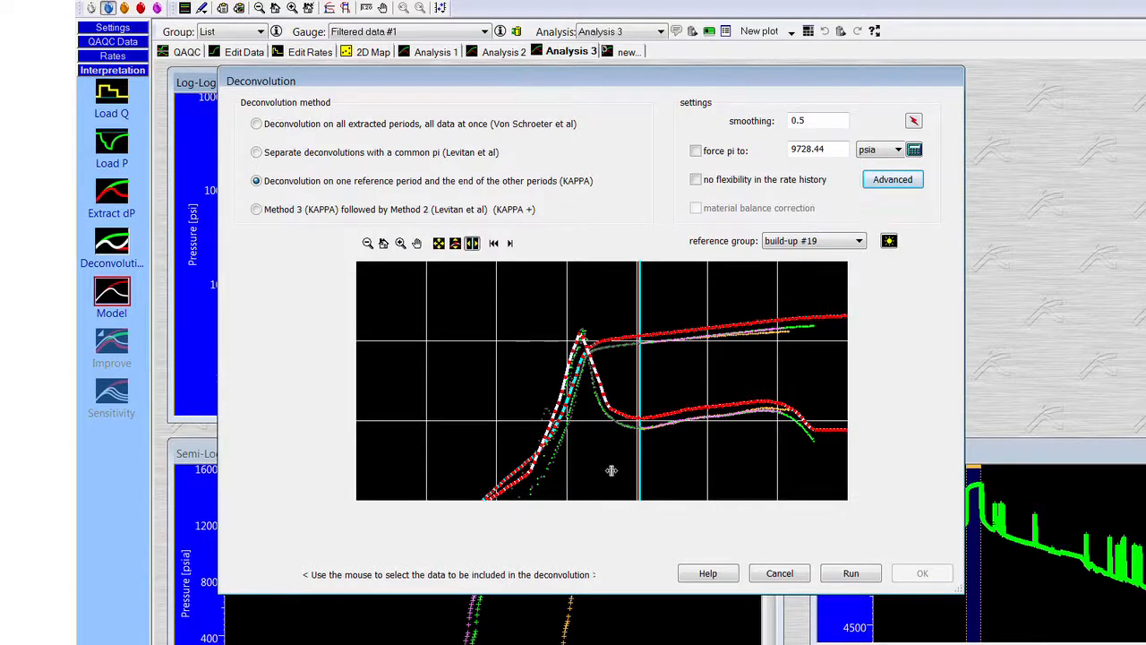
left_click(842, 569)
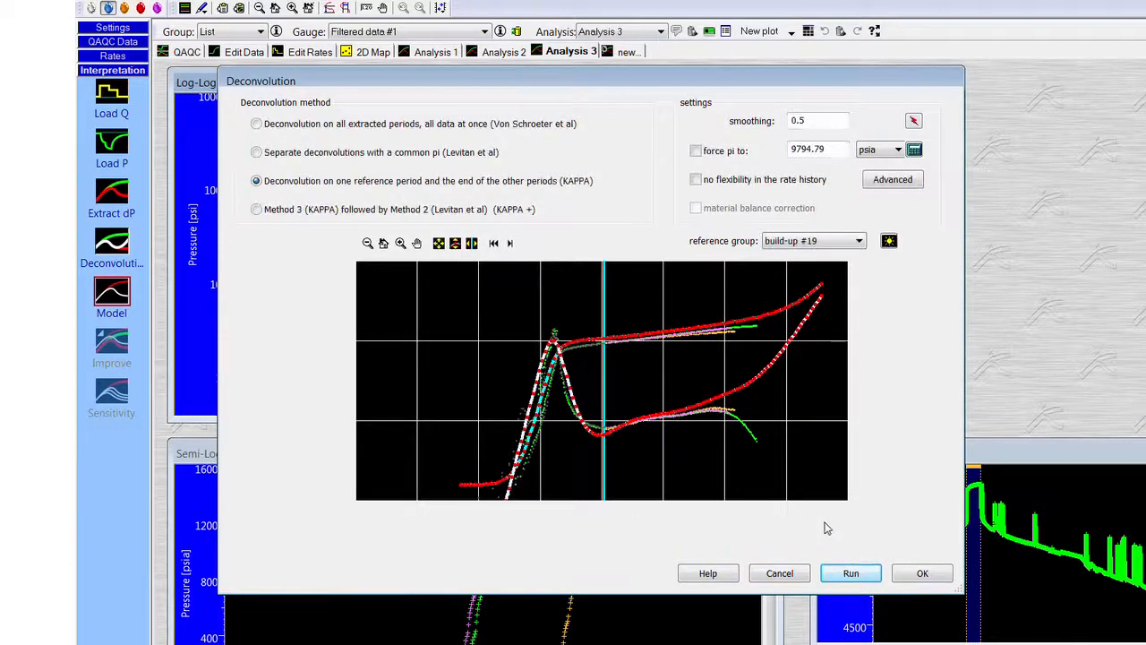
left_click(922, 575)
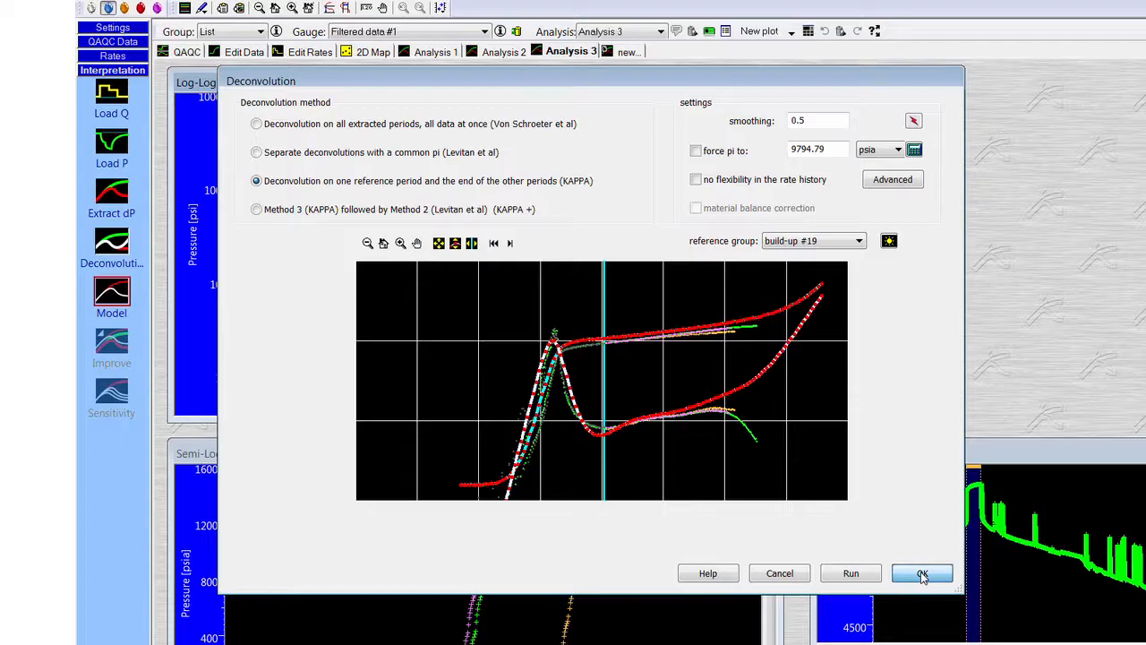